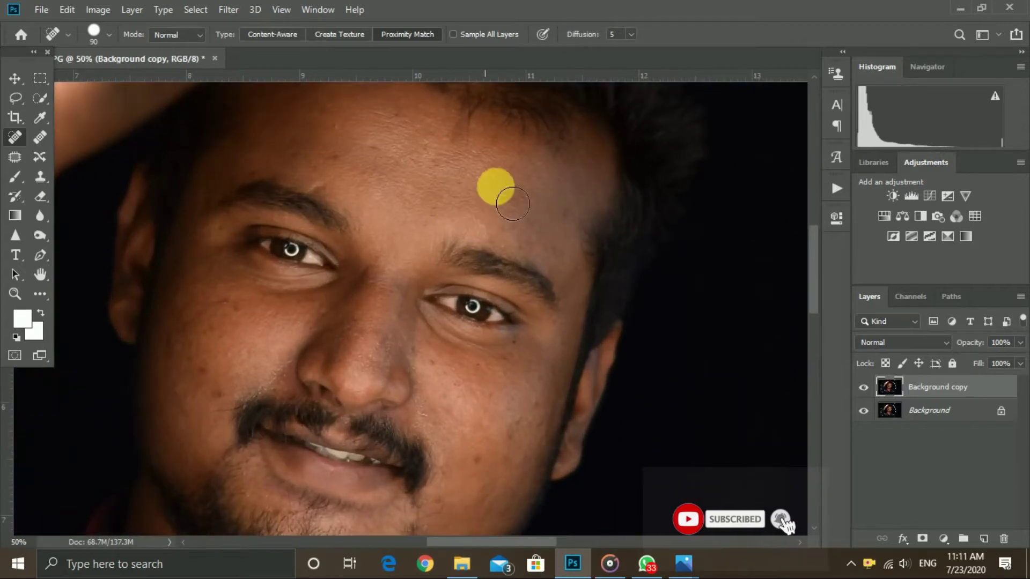
Step: Heal the blemishes on the man's forehead and cheeks with the Spot Healing Brush on the Background copy layer
click(343, 163)
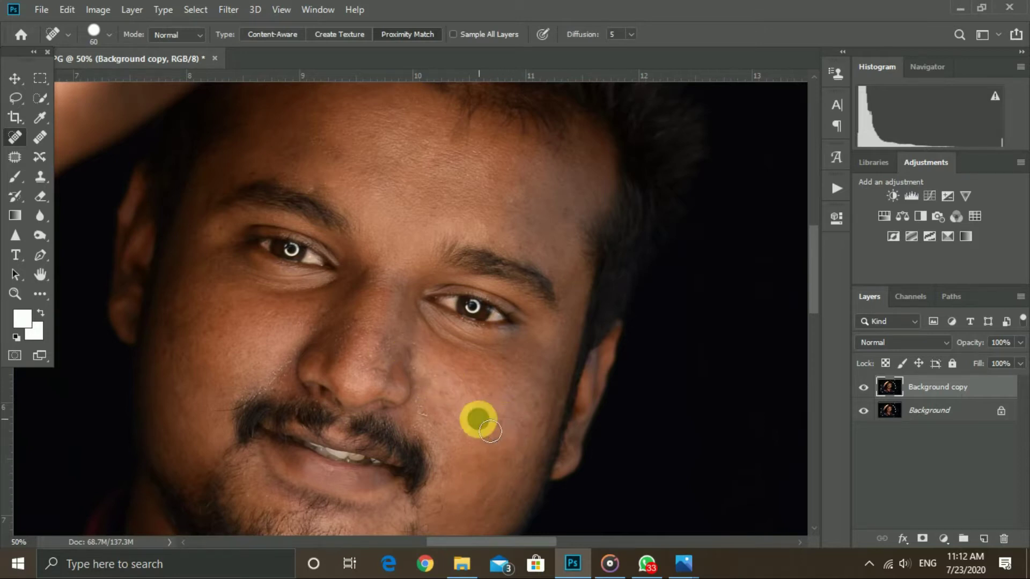
scroll(430, 397, down, 4)
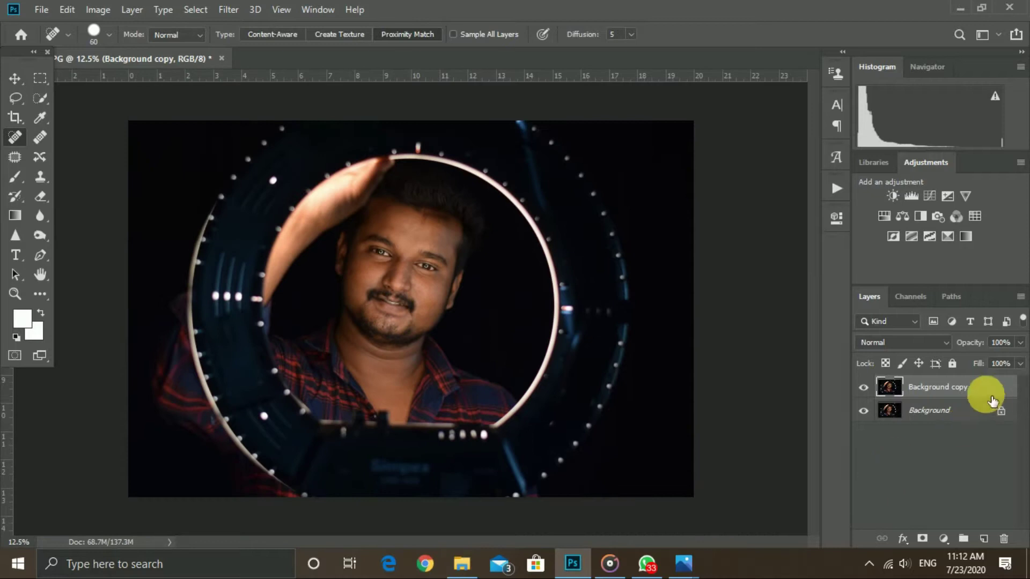
drag(993, 401, 954, 397)
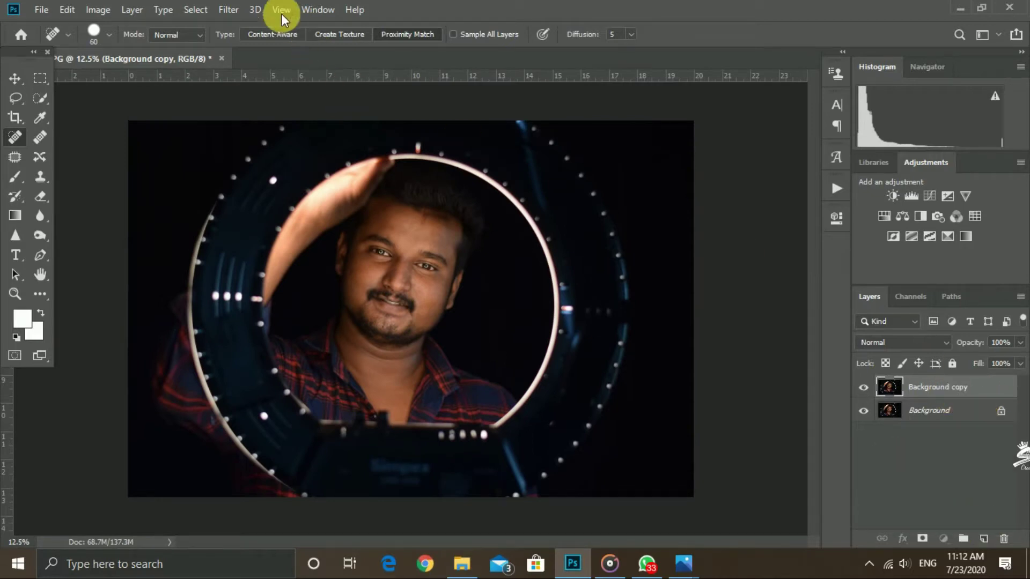
Step: Apply a Brightness/Contrast adjustment to the Background copy layer with brightness 61 and contrast 5
click(236, 10)
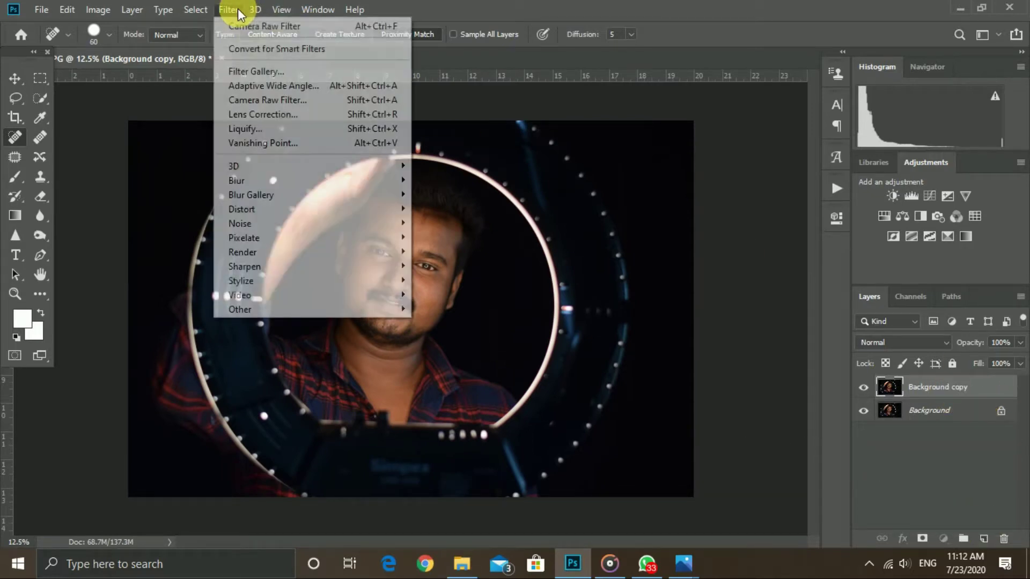
mouse_move(108, 12)
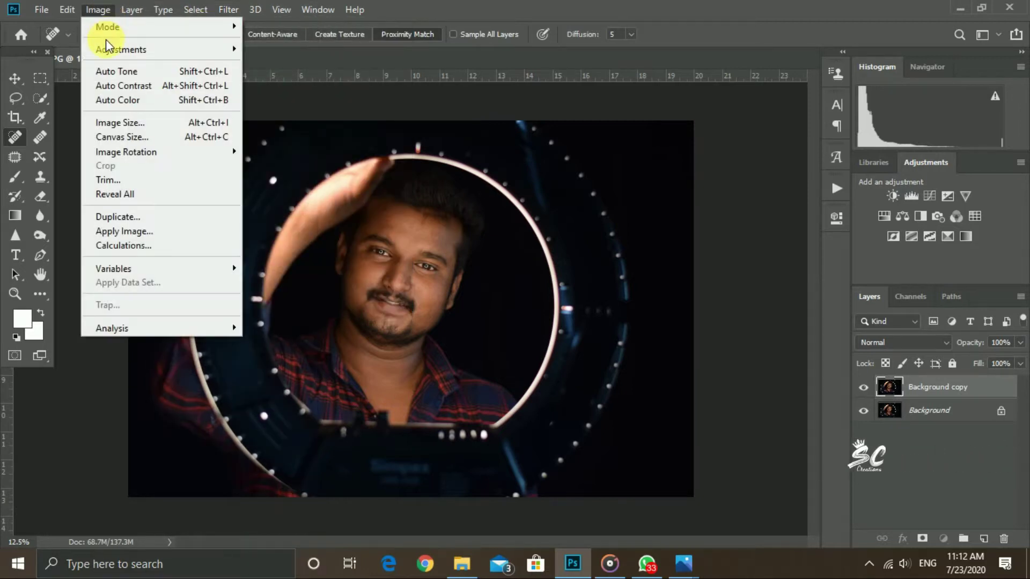
mouse_move(107, 48)
click(274, 49)
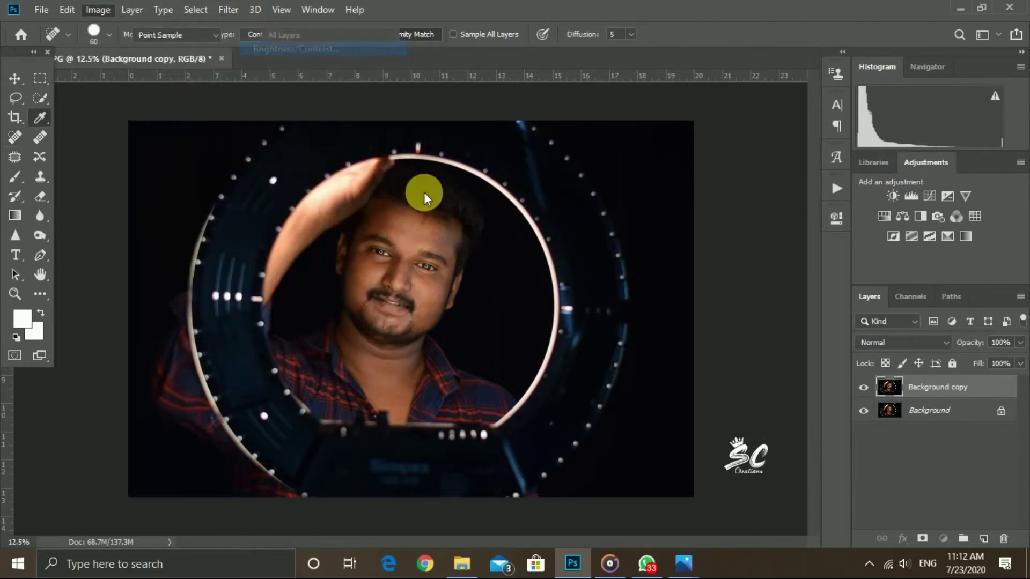
drag(615, 202, 629, 200)
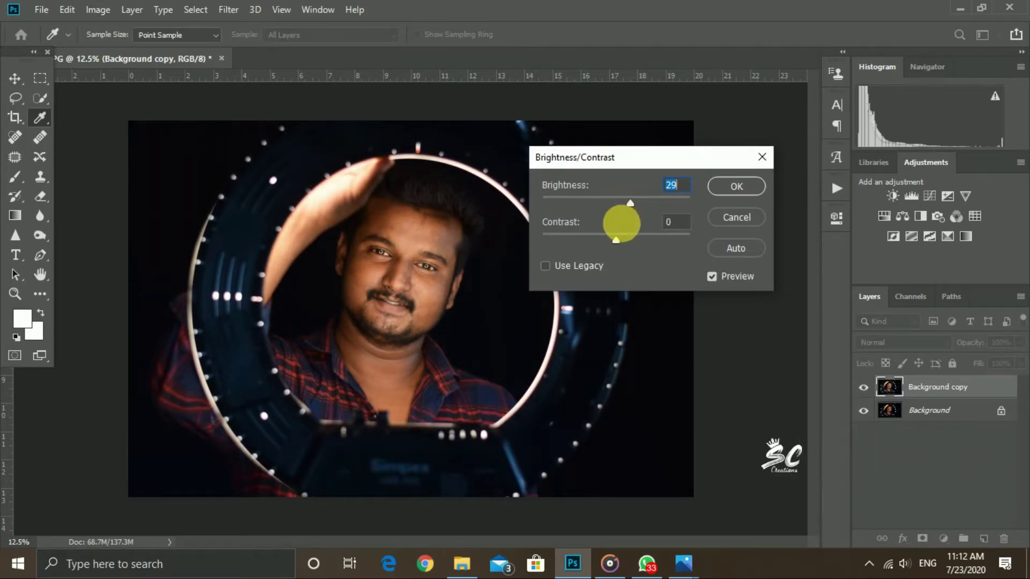
drag(614, 240, 646, 203)
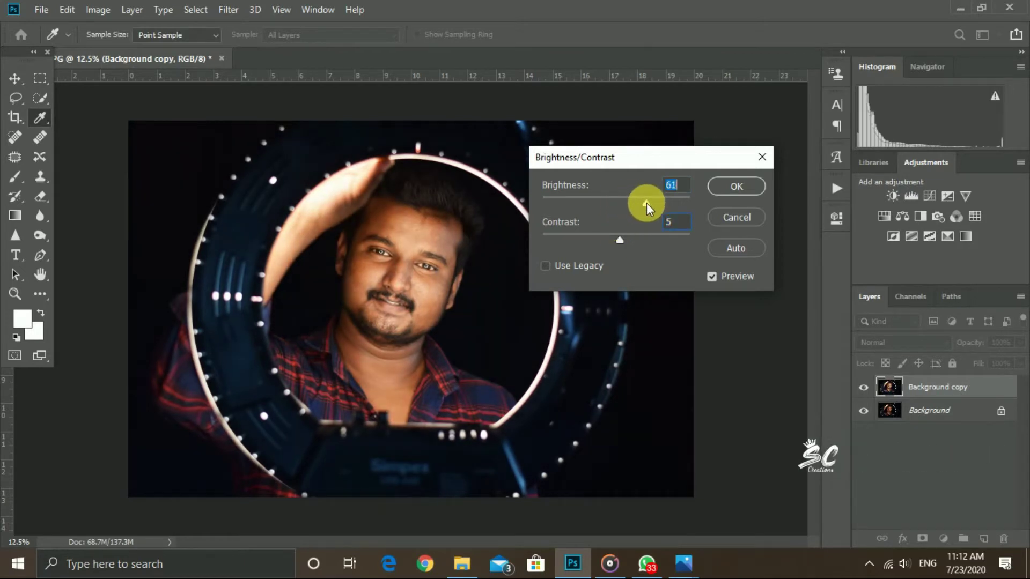
click(721, 191)
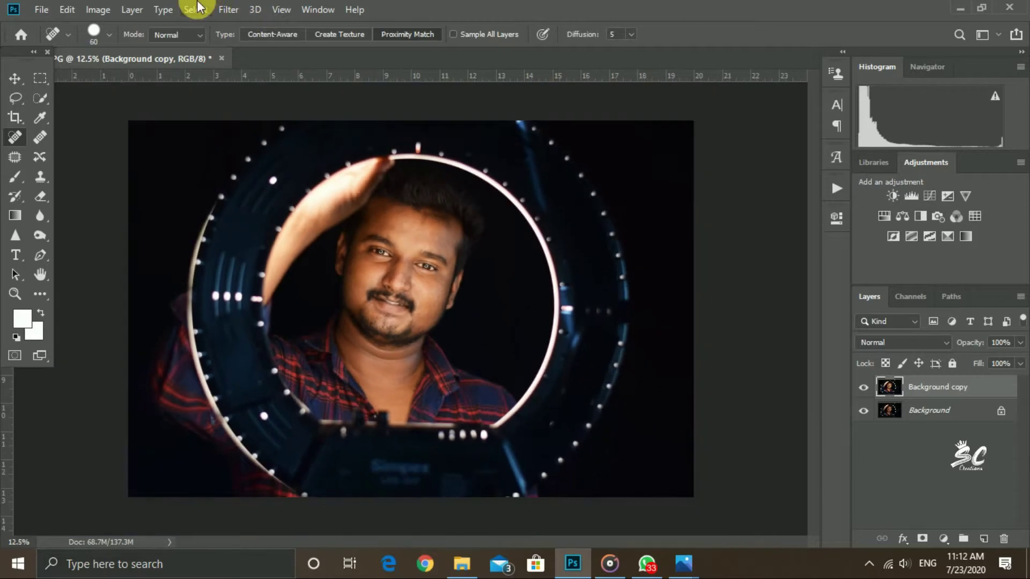
Step: Open the Camera Raw Filter and set Shadows to +48 and Exposure to +0.15
click(228, 9)
click(288, 99)
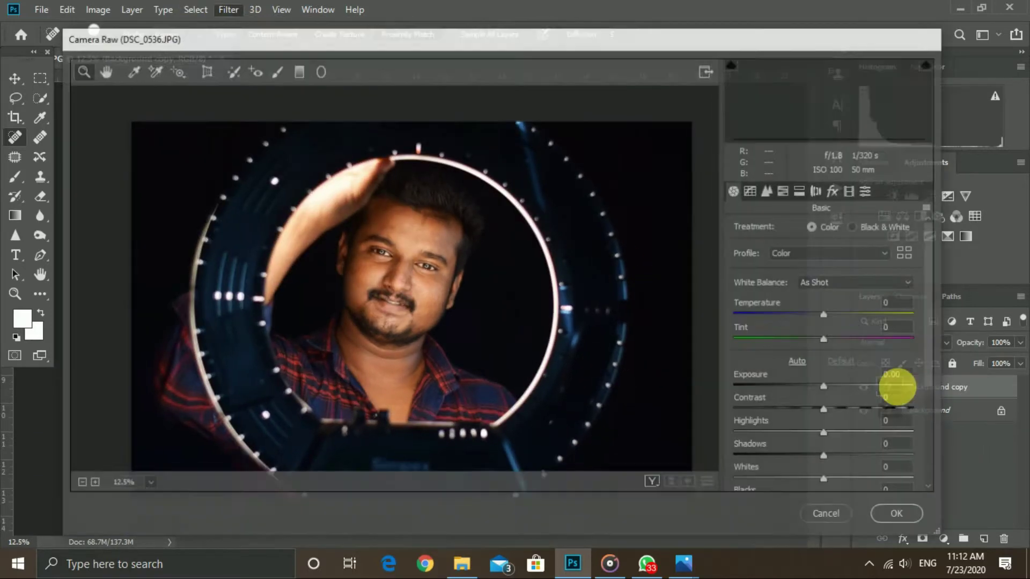
scroll(835, 434, down, 1)
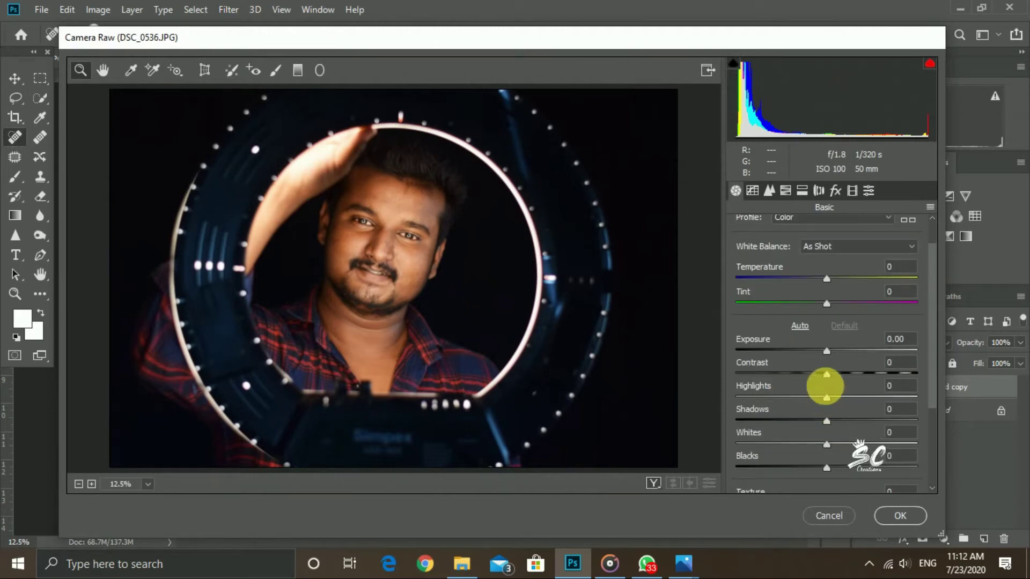
drag(841, 423, 859, 424)
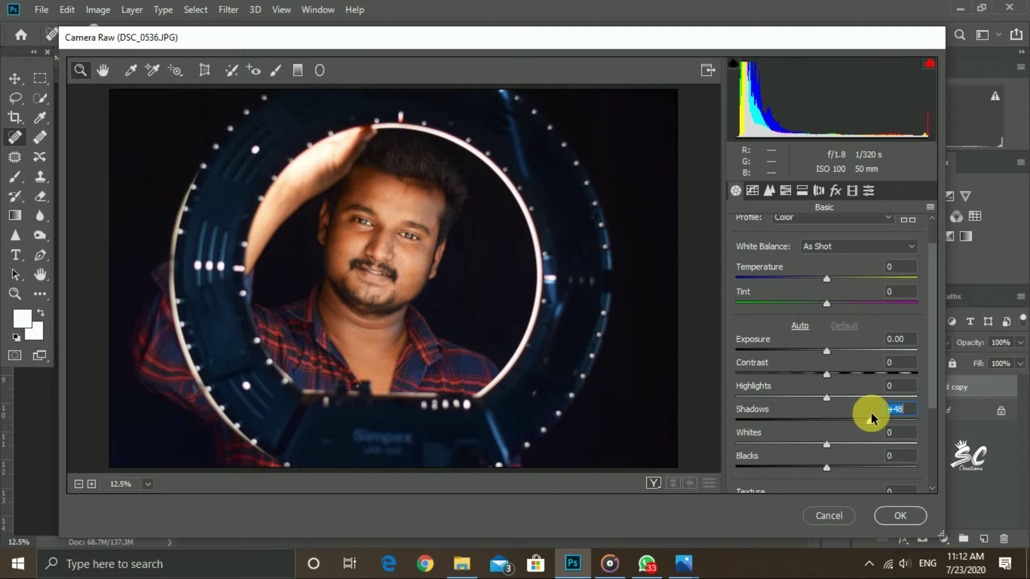
drag(825, 349, 828, 352)
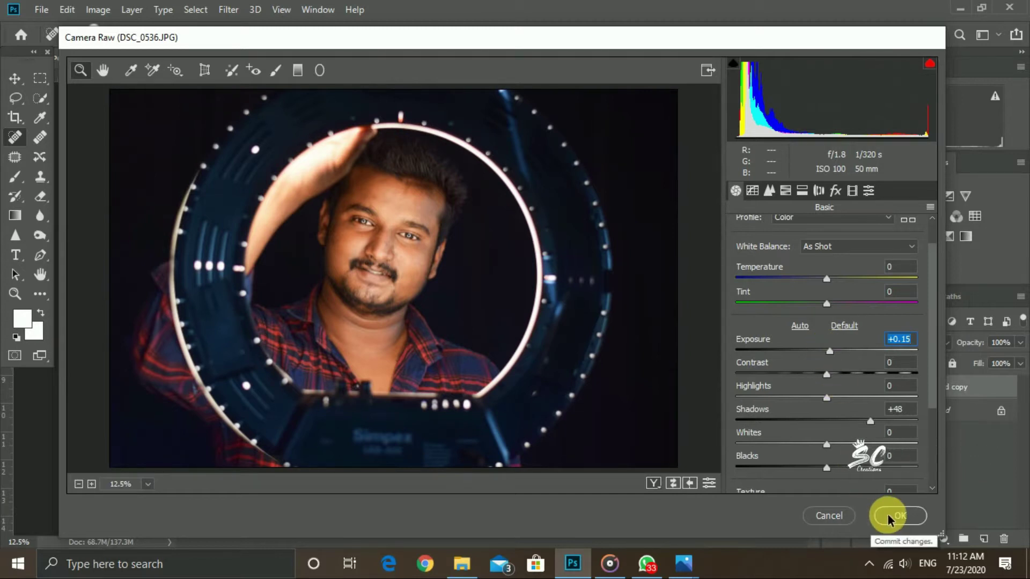
Step: Raise the HSL luminance of Reds to +8 and Oranges to +9, and apply the Camera Raw changes
click(789, 191)
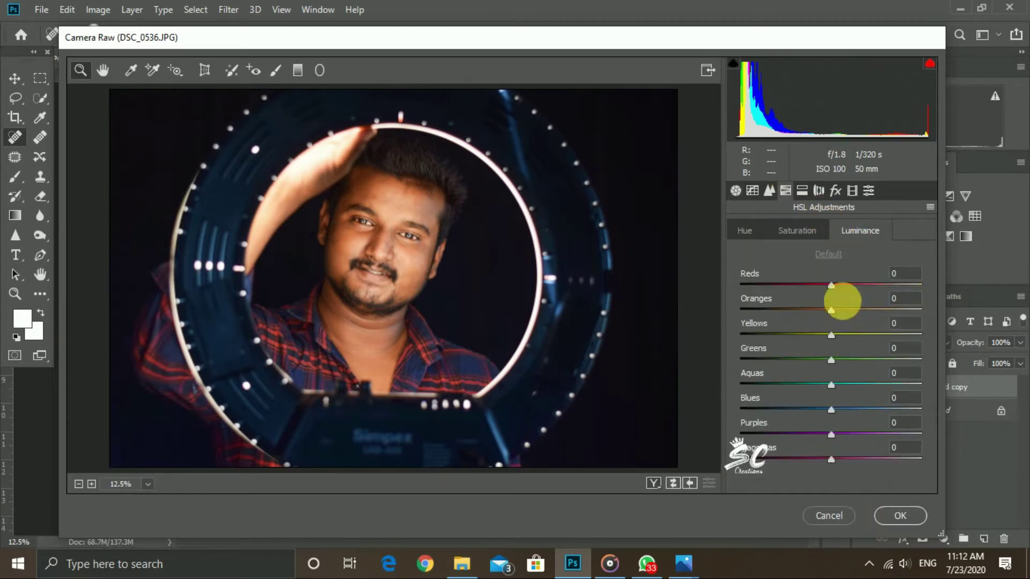
drag(829, 312, 839, 313)
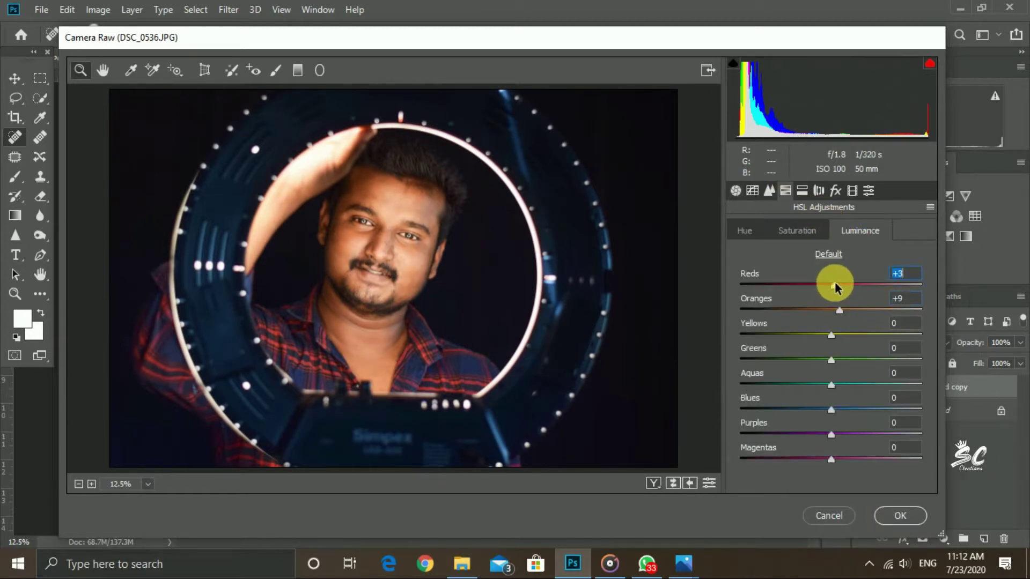
click(842, 309)
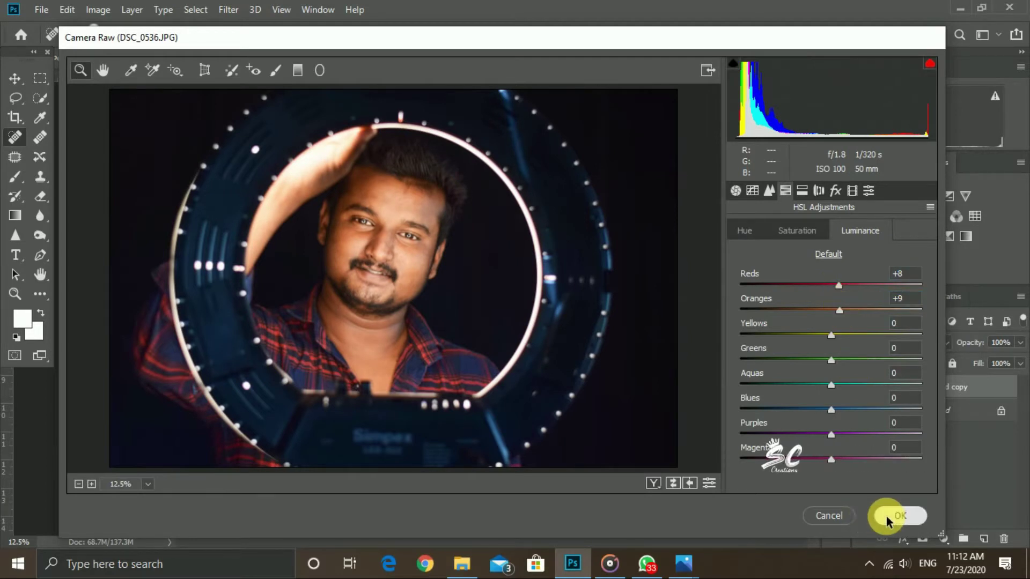
click(886, 516)
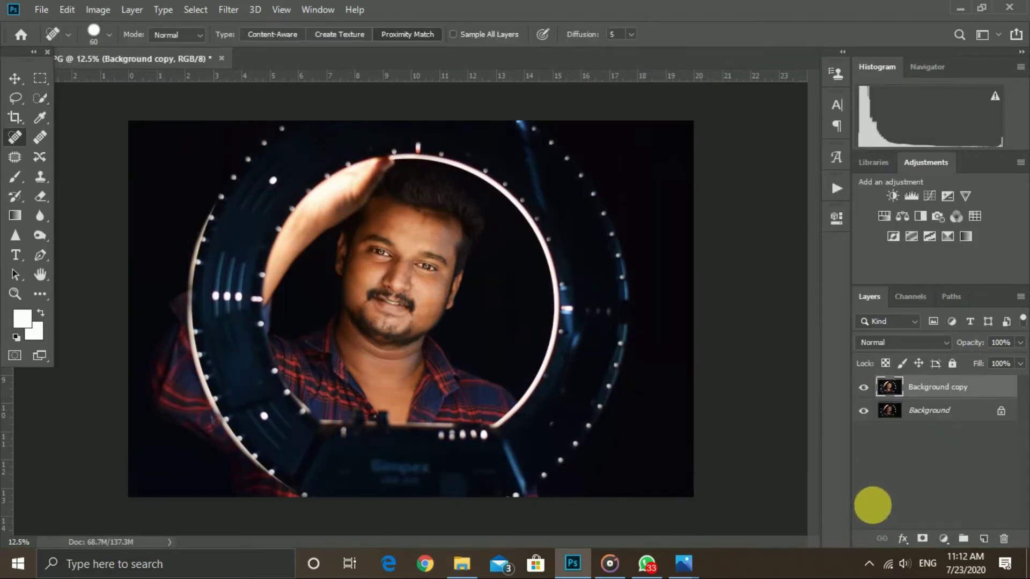
Step: Duplicate the Background copy layer and add the masked Magic Eraser retouching group above it
drag(945, 392, 985, 536)
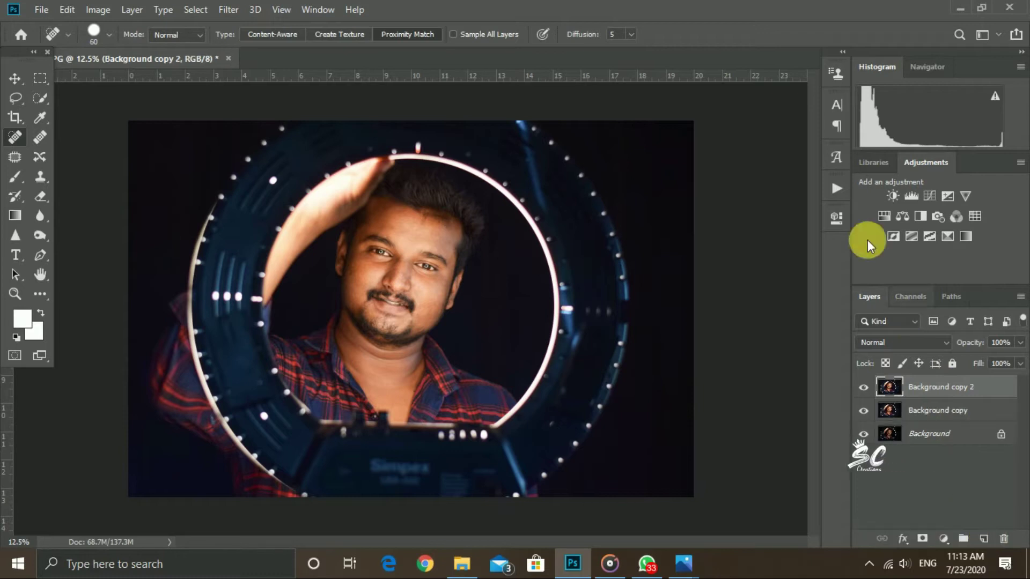
key(F2)
Step: Paint white on the Magic Eraser mask over the facial skin, reducing the brush from 150 to 90 px for tight areas
scroll(402, 310, up, 3)
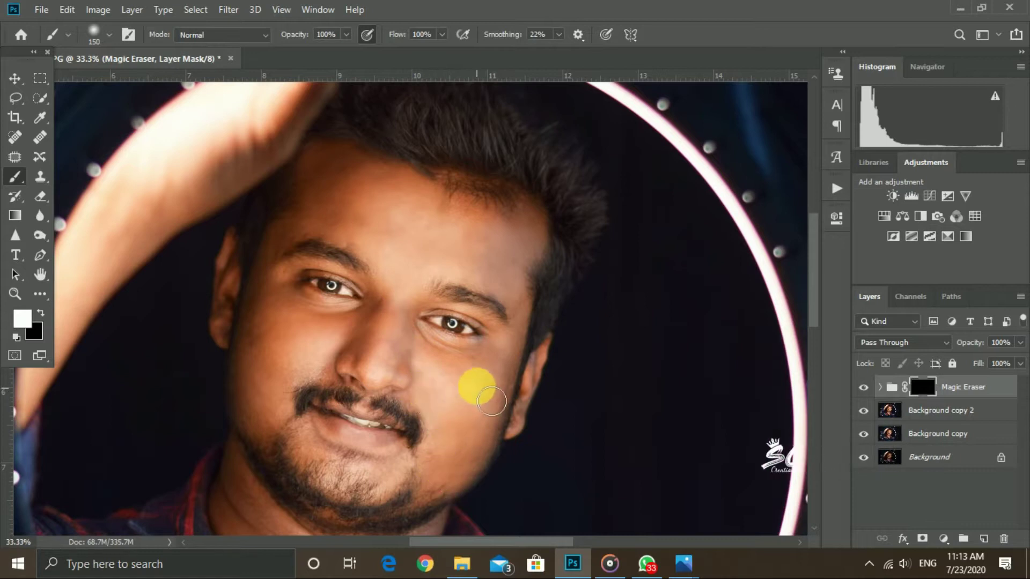
drag(502, 407, 525, 305)
key(bracketleft)
key(bracketleft)
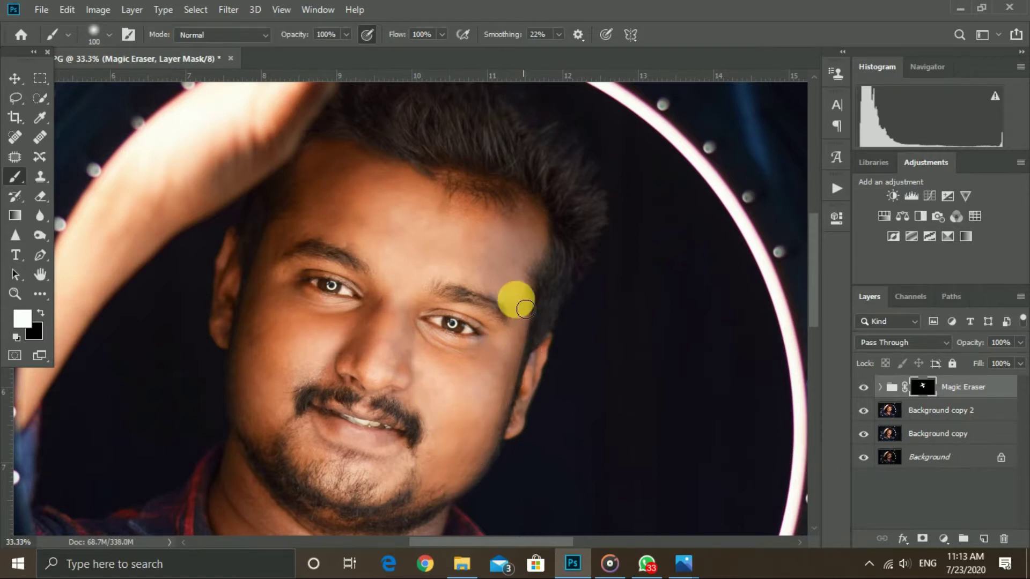
mouse_move(527, 341)
mouse_down()
mouse_move(511, 368)
mouse_move(449, 358)
mouse_move(416, 318)
mouse_move(421, 237)
mouse_move(446, 216)
mouse_move(484, 229)
mouse_move(458, 211)
mouse_move(534, 223)
mouse_move(541, 258)
mouse_move(526, 262)
mouse_move(421, 212)
mouse_move(311, 218)
mouse_move(284, 255)
mouse_move(265, 325)
mouse_up()
mouse_move(259, 433)
mouse_down()
mouse_move(266, 302)
mouse_move(320, 329)
mouse_move(391, 291)
mouse_move(410, 387)
mouse_move(355, 346)
mouse_move(295, 371)
mouse_move(348, 369)
mouse_up()
mouse_move(415, 402)
mouse_down()
mouse_move(437, 431)
mouse_move(424, 490)
mouse_move(441, 444)
mouse_move(451, 476)
mouse_move(493, 380)
mouse_move(500, 418)
mouse_move(511, 367)
mouse_move(511, 417)
mouse_move(493, 439)
mouse_move(392, 438)
mouse_move(311, 356)
mouse_up()
scroll(429, 418, down, 2)
key(bracketleft)
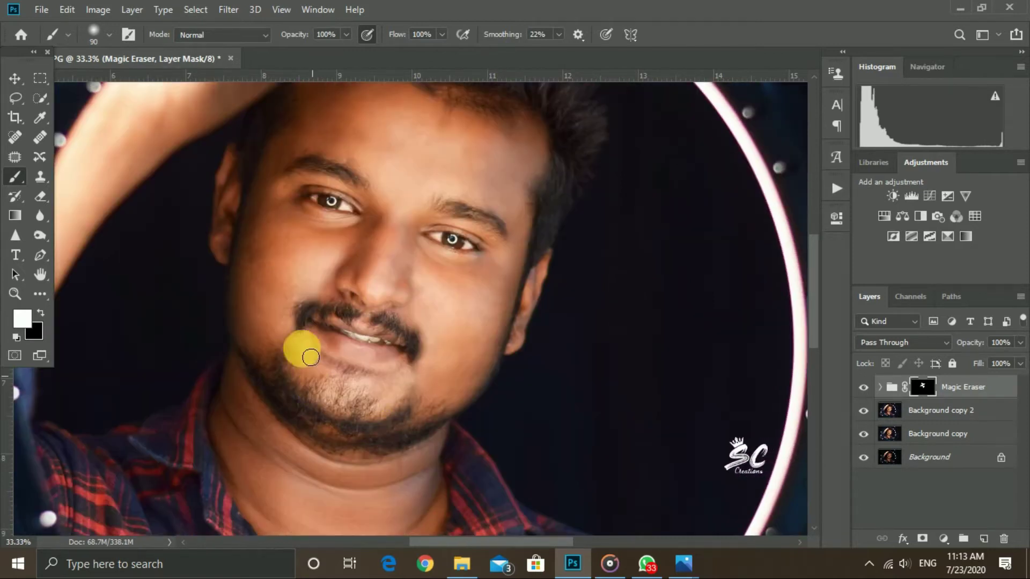
Step: Extend the Magic Eraser mask over the neck and chest skin, enlarging the brush to 175 px
mouse_move(413, 395)
mouse_down()
mouse_move(363, 395)
mouse_move(338, 361)
mouse_move(252, 294)
mouse_move(226, 239)
mouse_move(253, 323)
mouse_move(305, 409)
mouse_move(258, 306)
mouse_move(450, 309)
mouse_move(449, 419)
mouse_up()
scroll(349, 375, down, 3)
key(bracketright)
key(bracketright)
key(bracketright)
key(bracketright)
mouse_move(407, 504)
mouse_down()
mouse_move(378, 508)
mouse_move(277, 372)
mouse_move(373, 460)
mouse_move(248, 318)
mouse_move(345, 444)
mouse_move(235, 280)
mouse_move(283, 343)
mouse_move(244, 310)
mouse_move(369, 447)
mouse_move(417, 305)
mouse_move(400, 486)
mouse_move(374, 458)
mouse_up()
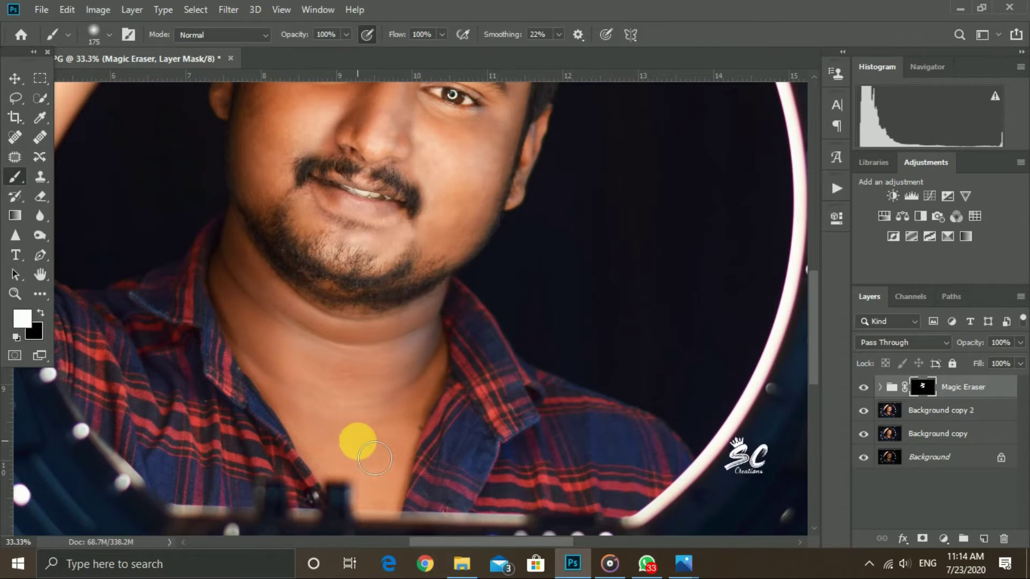
Step: Add the Foundation Medium group below Magic Eraser and paint white on its mask over the facial skin
key(ctrl+minus)
key(ctrl+minus)
key(ctrl+minus)
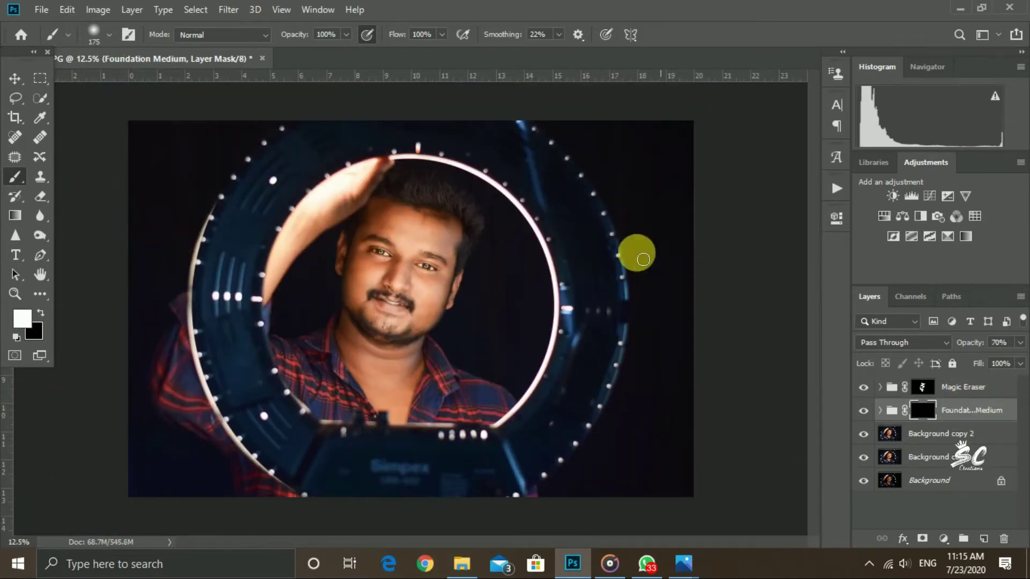
key(ctrl+plus)
key(ctrl+plus)
key(ctrl+plus)
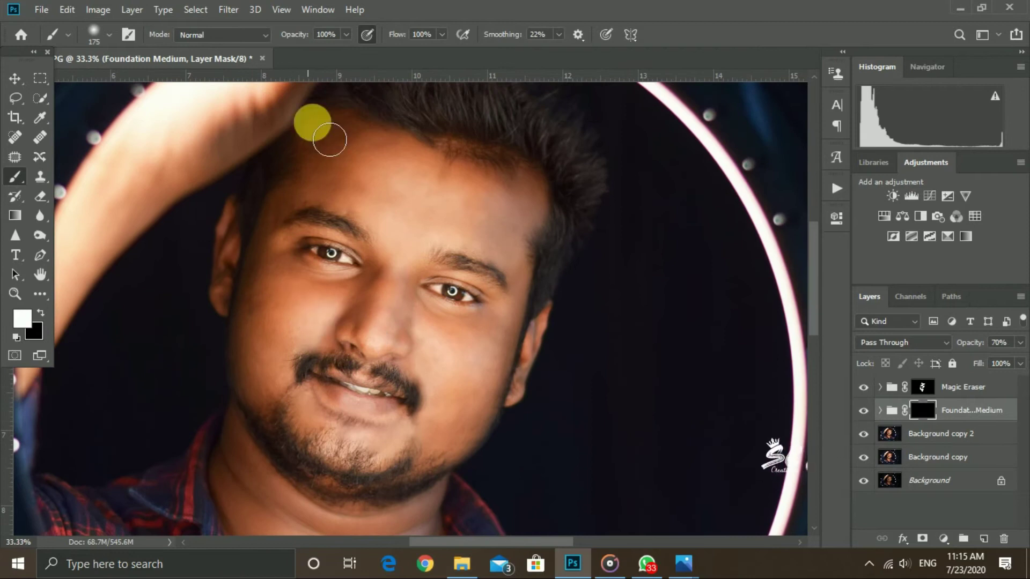
drag(280, 325, 285, 377)
mouse_move(383, 298)
mouse_down()
mouse_move(324, 334)
mouse_move(397, 273)
mouse_move(403, 304)
mouse_move(440, 357)
mouse_move(452, 352)
mouse_move(458, 362)
mouse_move(525, 328)
mouse_move(476, 438)
mouse_move(512, 290)
mouse_move(519, 233)
mouse_move(499, 212)
mouse_move(528, 260)
mouse_move(337, 195)
mouse_move(423, 197)
mouse_move(325, 178)
mouse_move(428, 210)
mouse_move(382, 234)
mouse_move(331, 194)
mouse_move(278, 239)
mouse_move(263, 303)
mouse_move(268, 390)
mouse_move(399, 270)
mouse_move(400, 302)
mouse_move(457, 364)
mouse_move(479, 360)
mouse_move(535, 300)
mouse_move(501, 182)
mouse_move(498, 192)
mouse_move(324, 133)
mouse_move(405, 271)
mouse_move(345, 333)
mouse_move(373, 320)
mouse_move(265, 345)
mouse_move(309, 411)
mouse_up()
key(bracketleft)
mouse_move(420, 419)
mouse_down()
mouse_move(415, 447)
mouse_move(461, 466)
mouse_move(482, 439)
mouse_move(499, 347)
mouse_move(511, 340)
mouse_move(409, 316)
mouse_move(345, 340)
mouse_move(404, 350)
mouse_move(343, 464)
mouse_move(312, 398)
mouse_move(254, 331)
mouse_move(347, 546)
mouse_move(285, 475)
mouse_move(340, 535)
mouse_move(399, 514)
mouse_move(445, 418)
mouse_move(433, 497)
mouse_up()
Step: Paint the Foundation Medium mask over the neck and chest with a brush enlarged to 400 px
scroll(321, 376, down, 3)
key(bracketright)
key(bracketright)
scroll(433, 497, down, 2)
key(bracketright)
key(bracketright)
key(bracketright)
key(bracketright)
mouse_move(394, 387)
mouse_down()
mouse_move(437, 366)
mouse_move(395, 382)
mouse_up()
scroll(407, 375, down, 1)
Step: Hide the Background layer, merge all the retouching layers above it into one, and show Background again
click(862, 480)
right_click(935, 461)
click(864, 459)
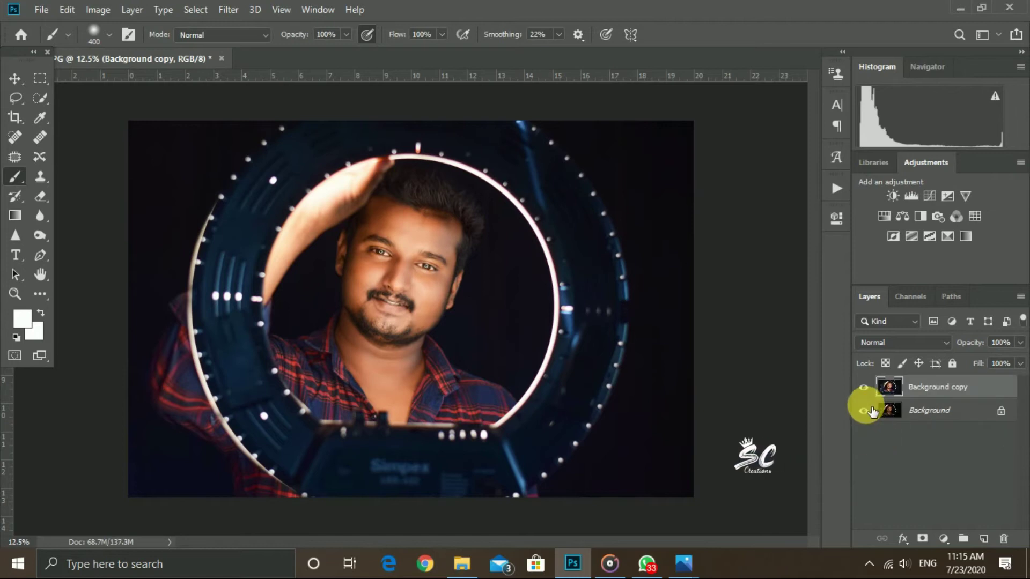
Step: Compare the merged retouch with the original photo by toggling its visibility, and duplicate the merged layer
key(ctrl+plus)
key(ctrl+plus)
click(869, 387)
click(869, 387)
drag(875, 390, 983, 539)
key(ctrl+minus)
scroll(593, 469, up, 1)
scroll(593, 468, down, 1)
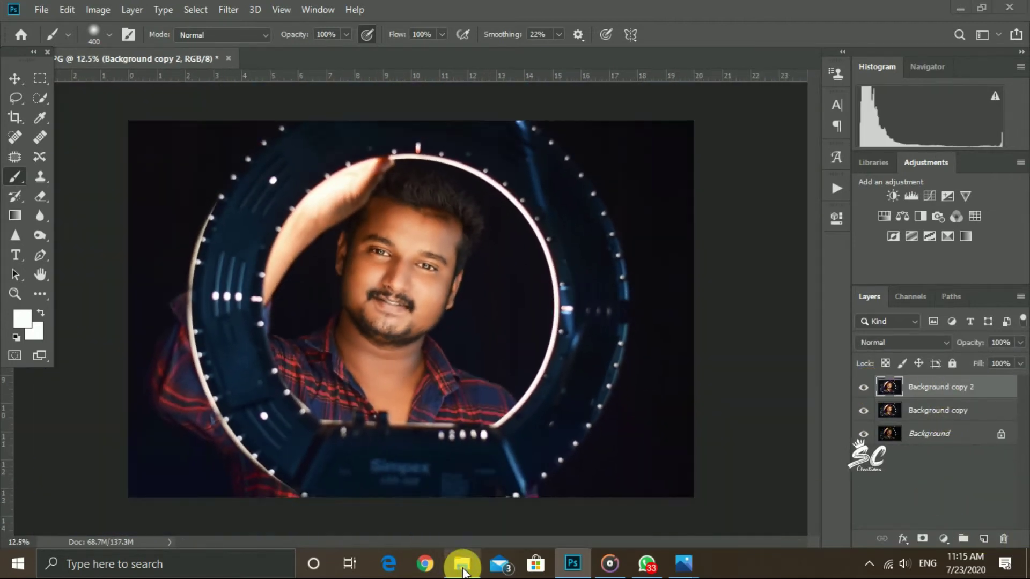
Step: Place the neon circle round frame image from the PNG folder into the photo and set its blend mode to Screen
click(463, 564)
click(49, 287)
scroll(622, 365, down, 5)
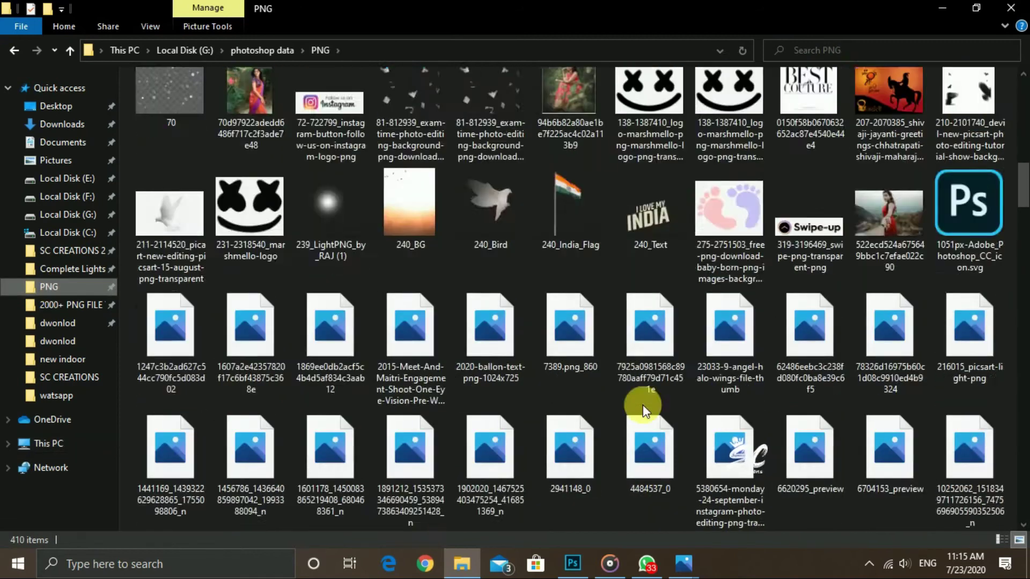
scroll(642, 404, down, 15)
drag(489, 325, 490, 414)
click(857, 340)
click(879, 299)
Step: Scale the neon circle to 353.53% and position it around the ring light, confirming the placement
drag(422, 315, 321, 195)
drag(402, 281, 423, 340)
key(ctrl+minus)
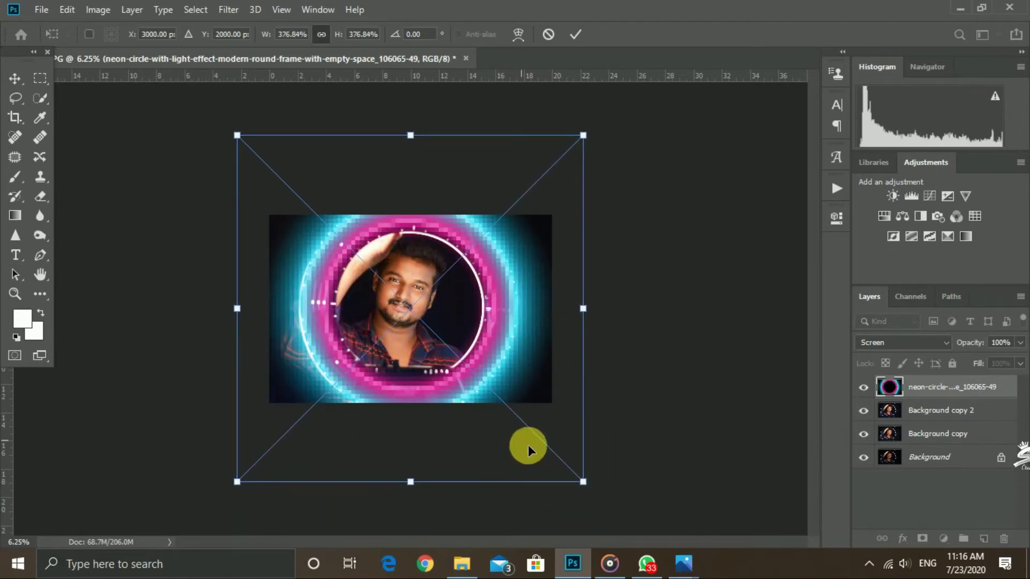
drag(583, 482, 507, 395)
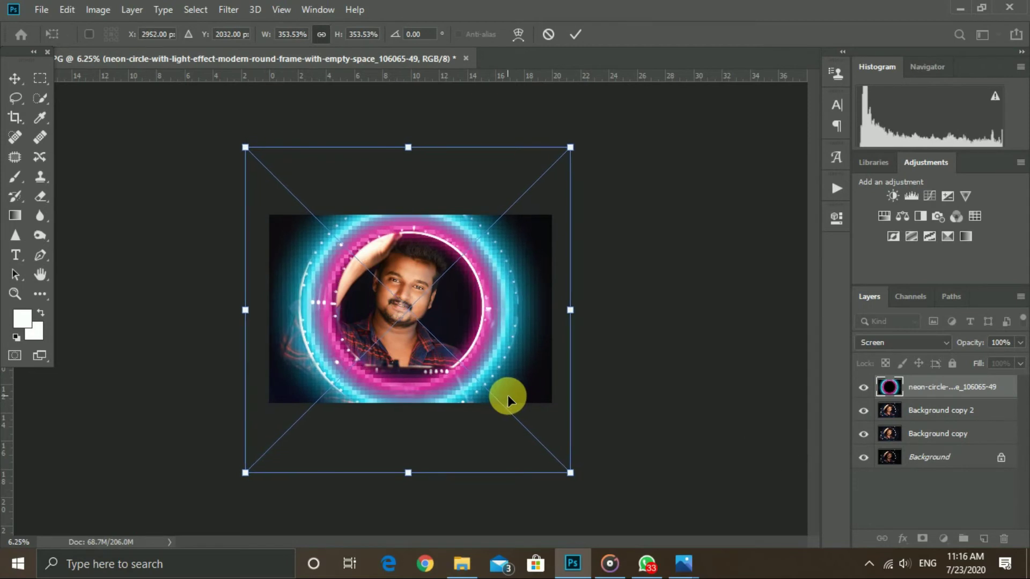
key(b)
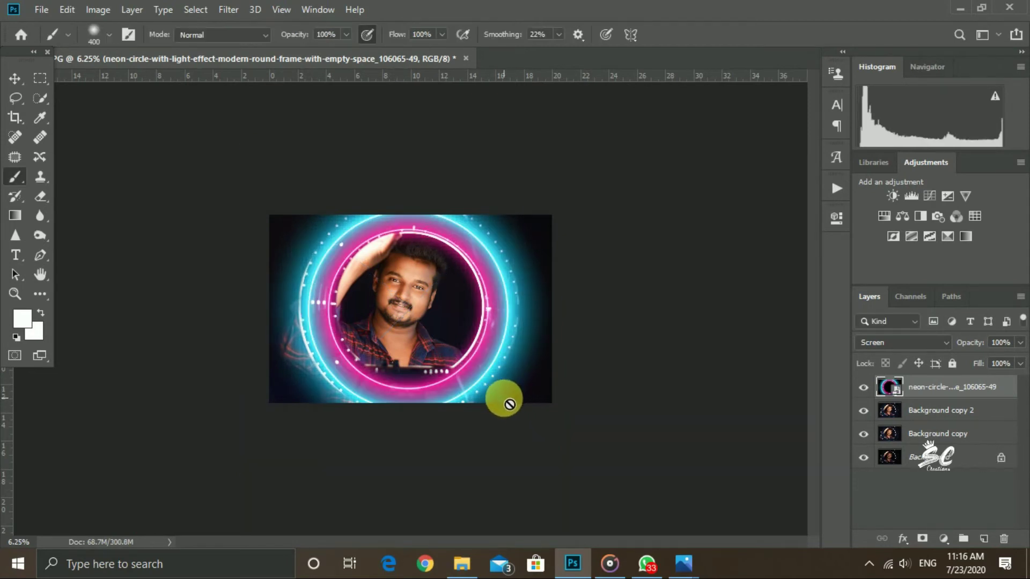
Step: Shrink the neon circle to 341.72% and realign it vertically with the ring light at Y 2000 px
key(ctrl+t)
drag(572, 474, 560, 458)
drag(509, 402, 514, 407)
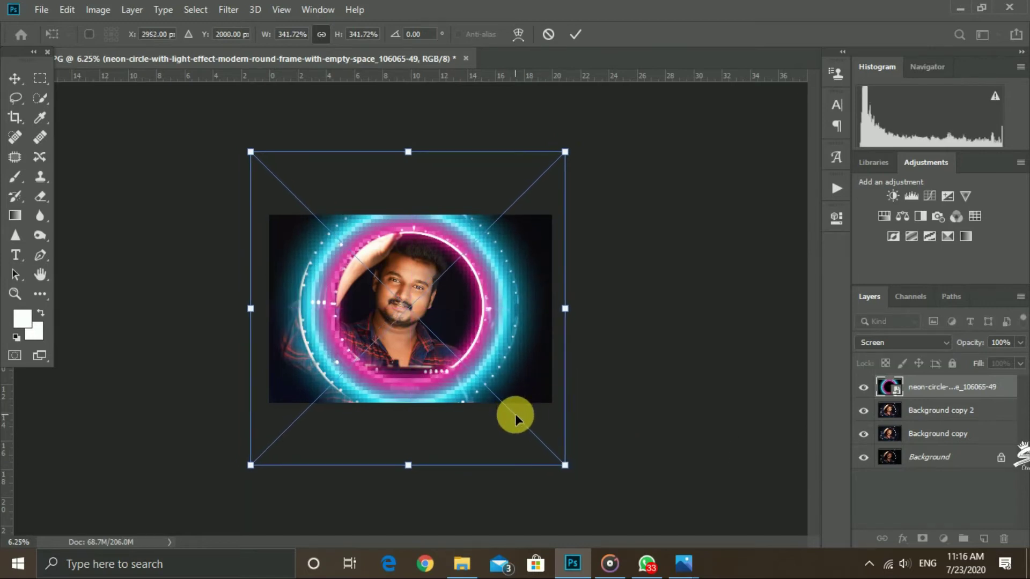
key(Return)
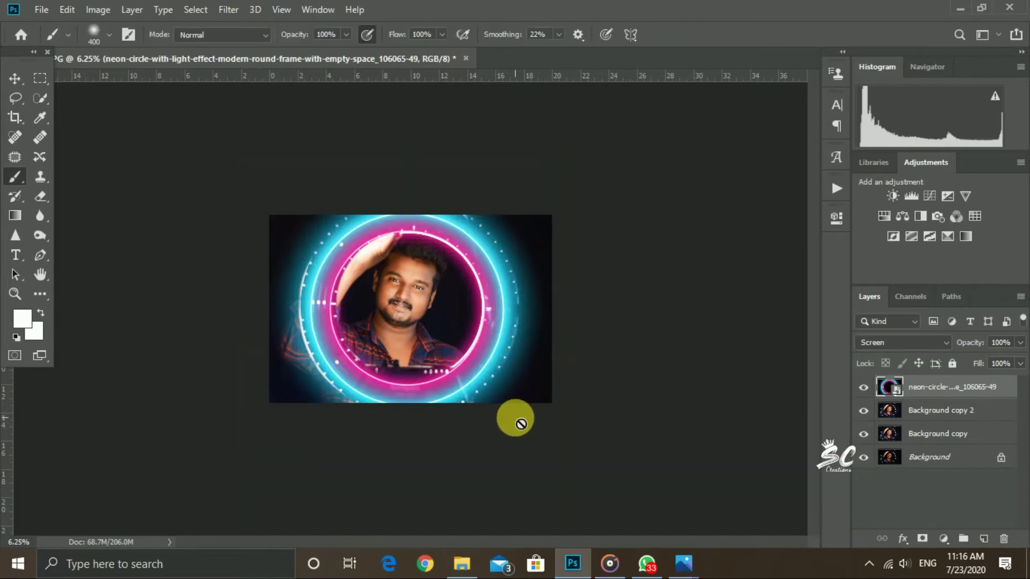
Step: Shift the neon circle slightly right and narrow its width to 323.72% so it fits the ring light's inner circle
key(ctrl+plus)
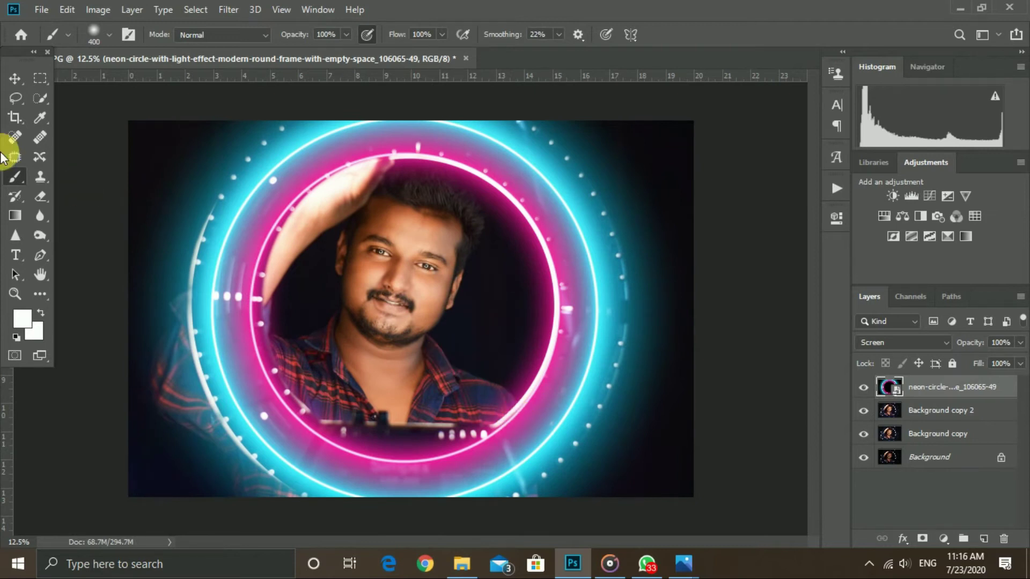
click(15, 78)
drag(314, 303, 326, 304)
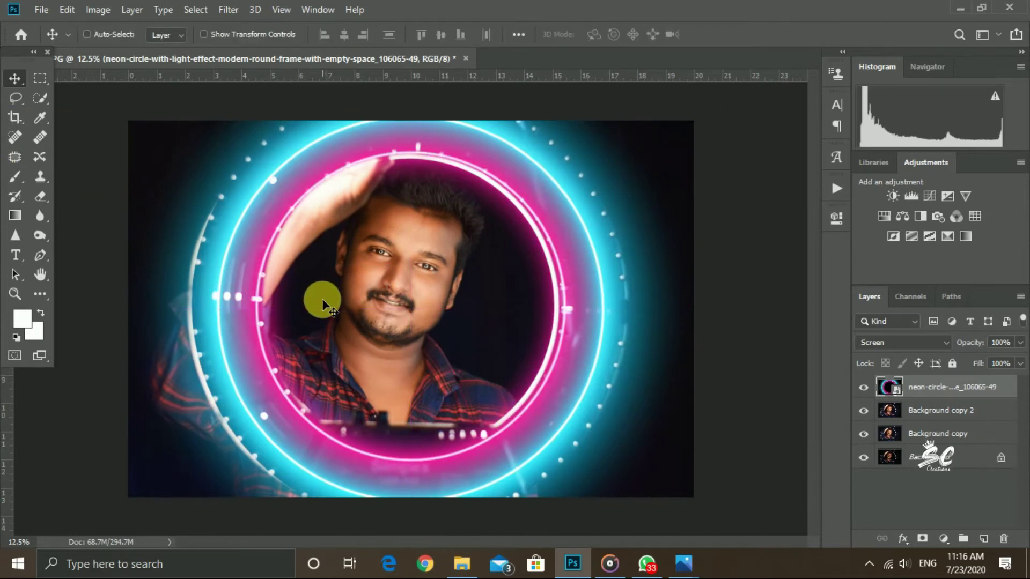
key(ctrl+t)
drag(725, 309, 709, 310)
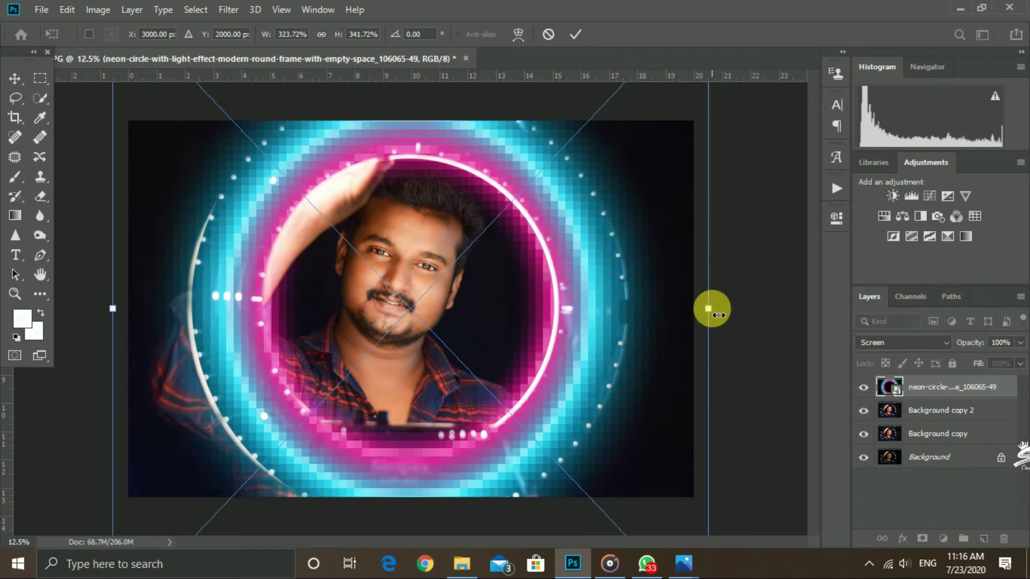
key(Return)
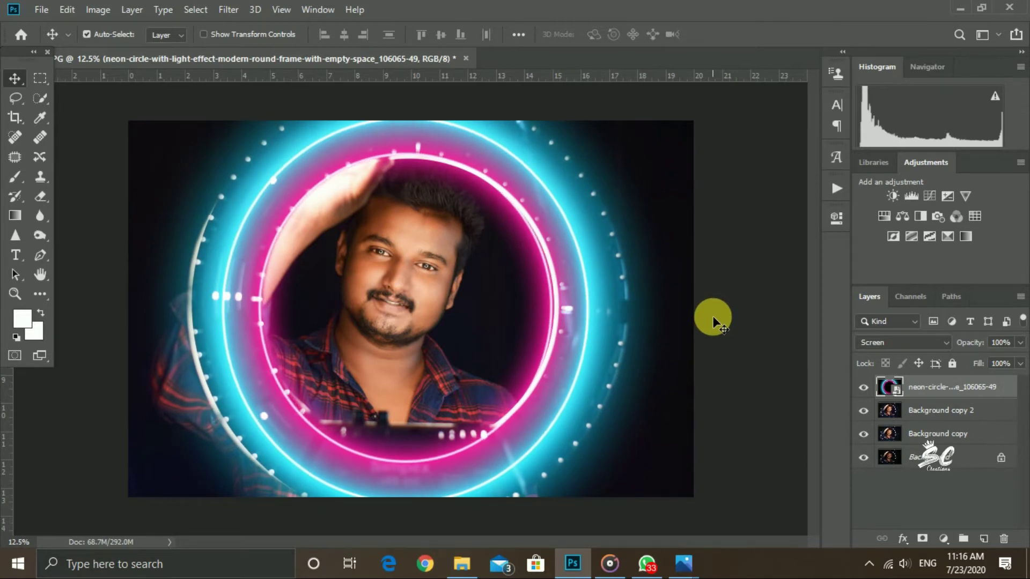
key(ctrl+minus)
key(ctrl+minus)
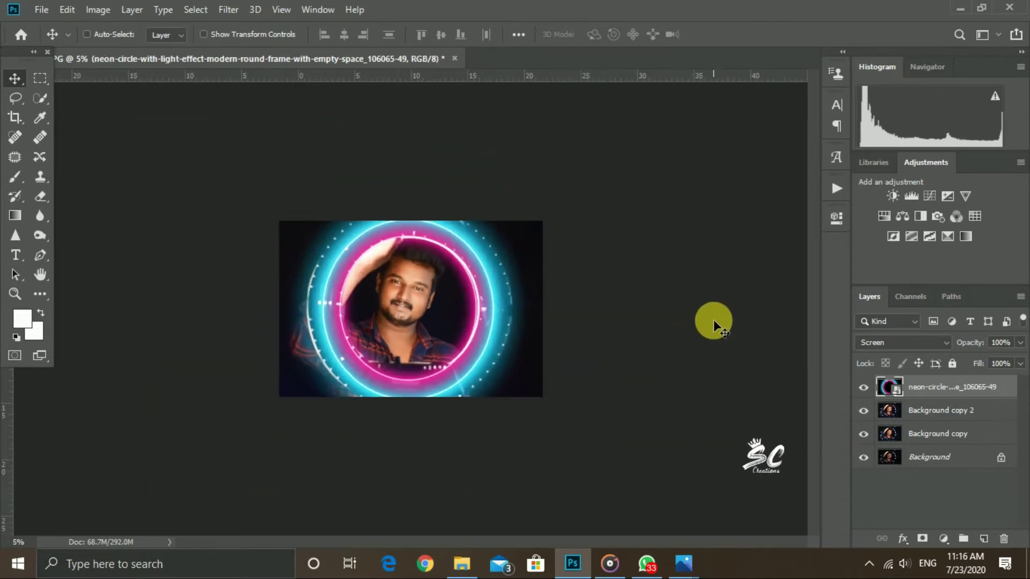
Step: Try different blend modes on the neon circle layer, including Darker Color and Dissolve, and set it to Lighten
key(ctrl+plus)
click(922, 342)
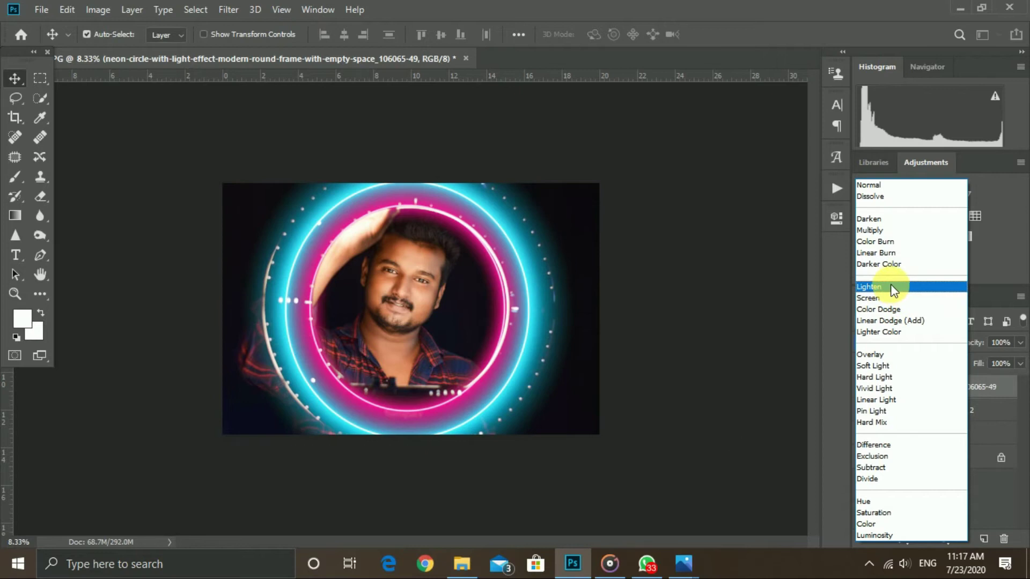
click(893, 289)
scroll(899, 342, up, 2)
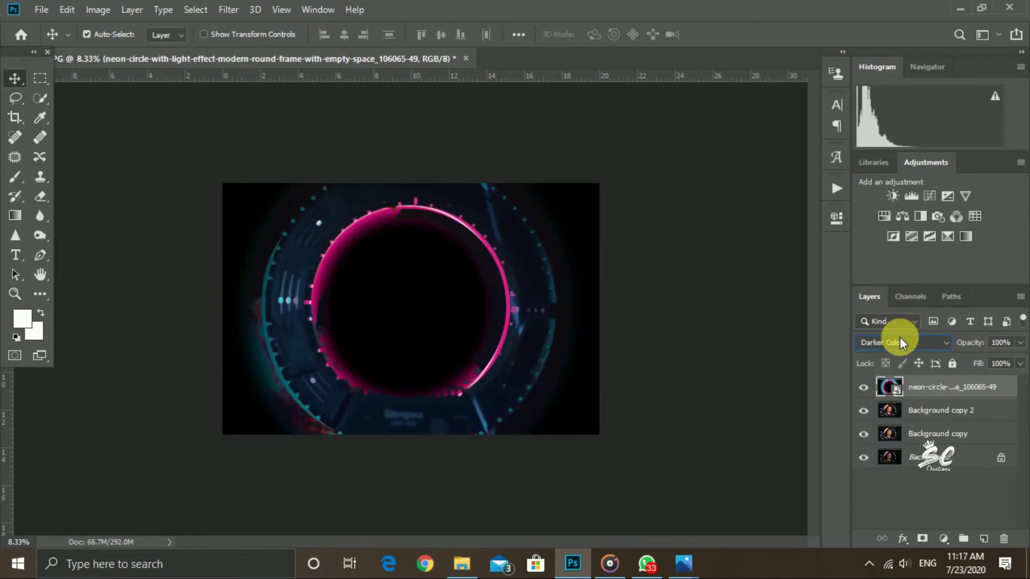
scroll(899, 342, up, 4)
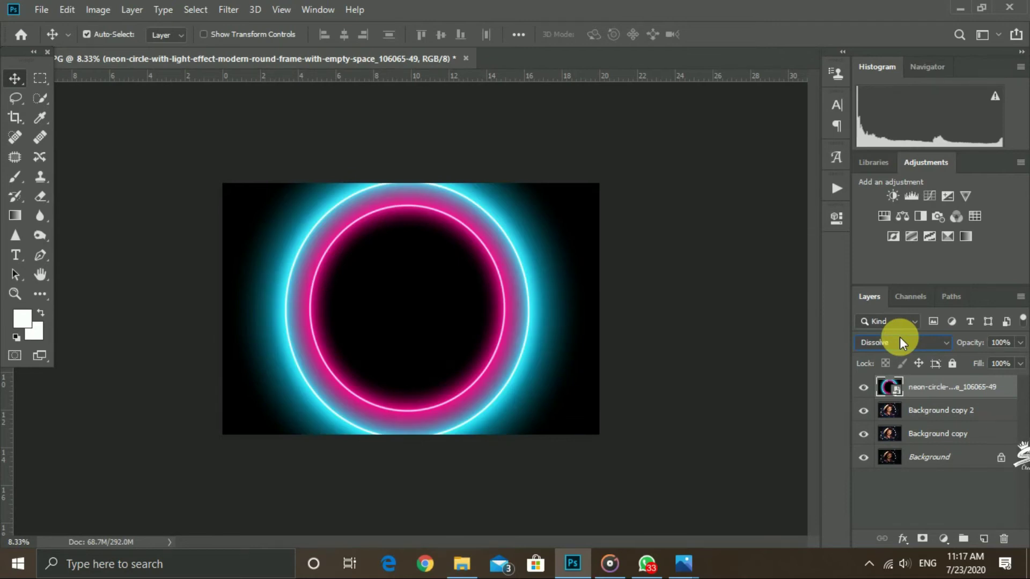
scroll(899, 342, down, 7)
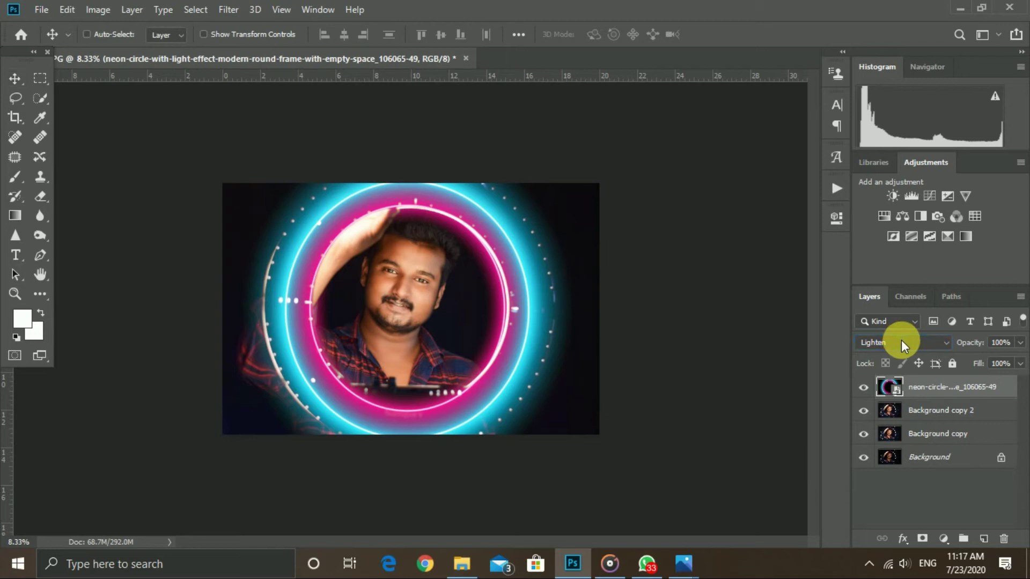
Step: Nudge the neon circle slightly right to align it with the ring light and merge it down into Background copy 2
key(ctrl+t)
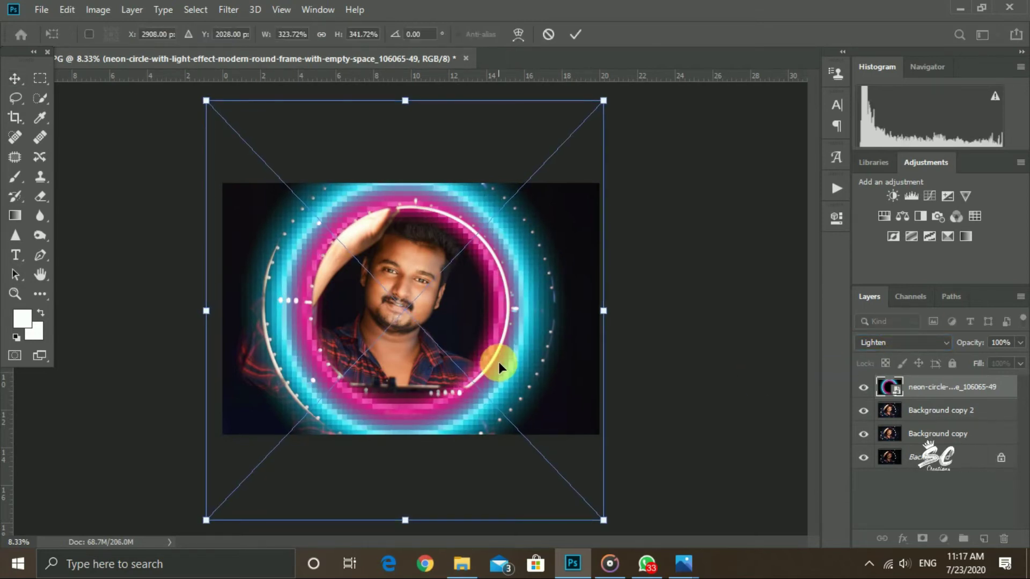
key(Return)
drag(498, 361, 474, 343)
right_click(434, 317)
click(458, 327)
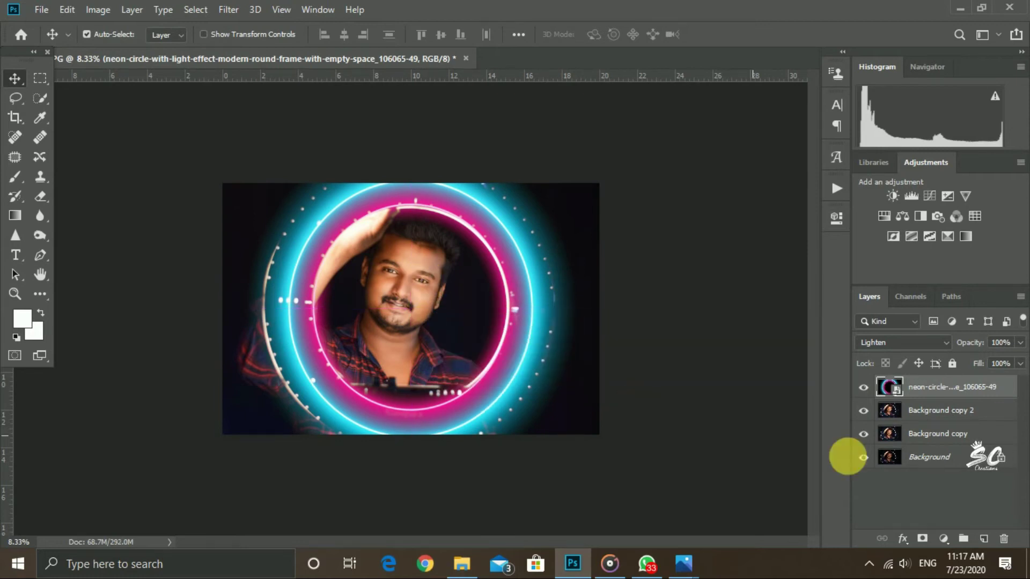
right_click(933, 401)
click(852, 451)
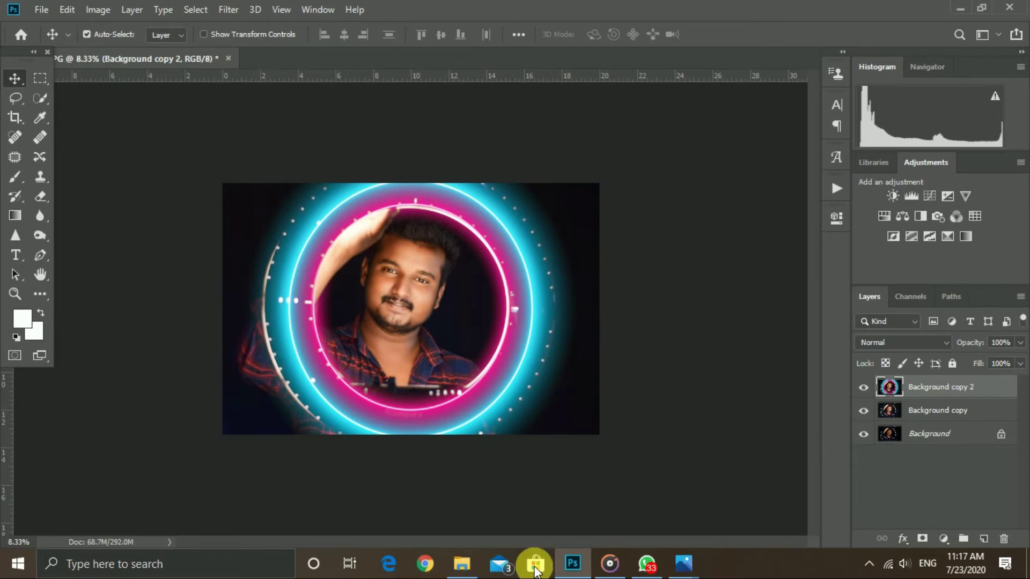
Step: Place another neon circle with Screen blending, shrink it to 24%, and position it in the photo's upper-right corner
click(463, 566)
drag(481, 337, 542, 476)
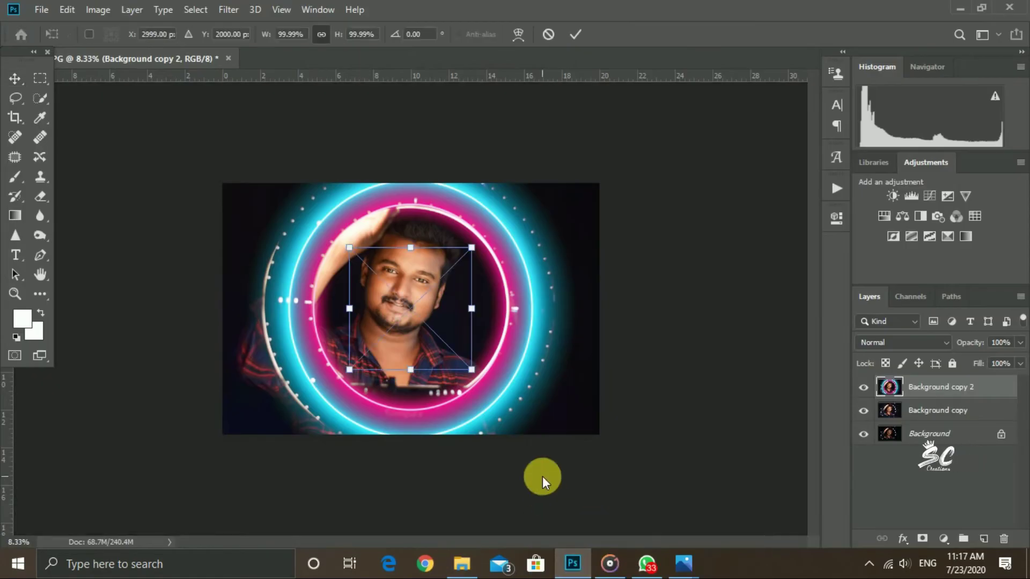
drag(483, 373, 380, 279)
click(896, 340)
click(880, 297)
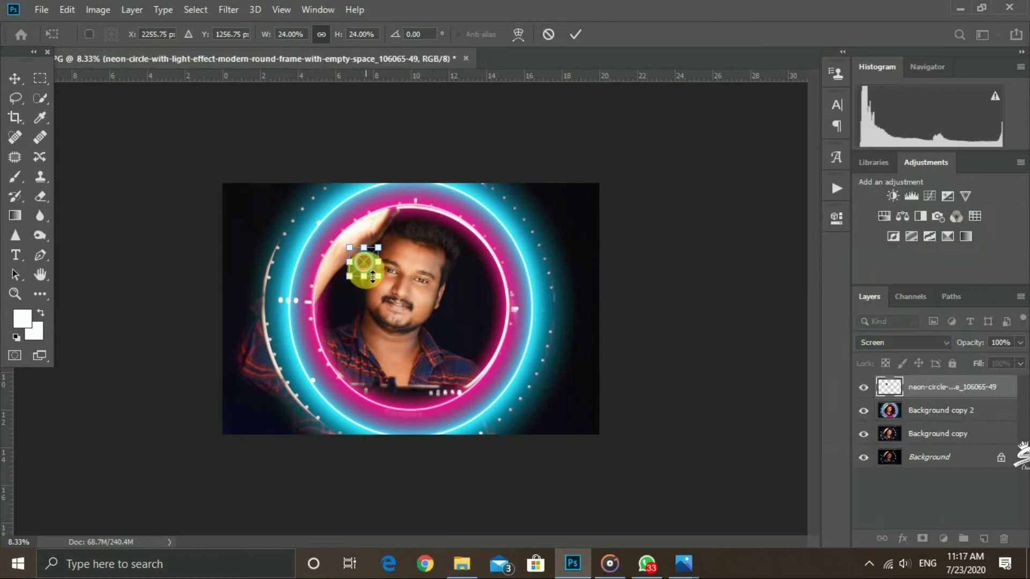
drag(381, 280, 586, 197)
key(Return)
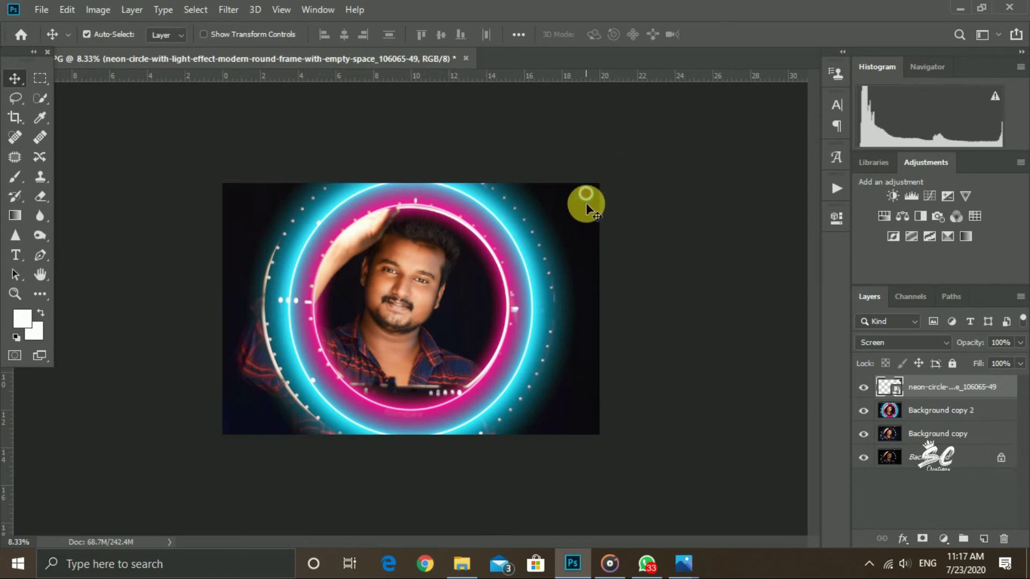
Step: Duplicate the small neon circle twice and stack the copies in a vertical column below the original
key(ctrl+j)
key(ctrl+j)
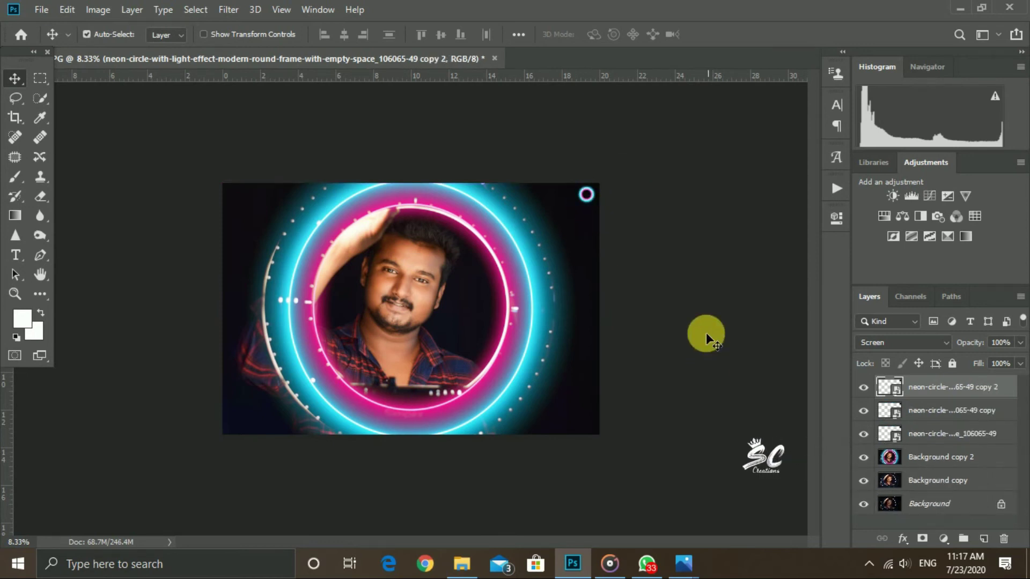
key(shift+Down)
key(shift+Down)
key(shift+Down)
key(shift+Down)
key(shift+Down)
key(shift+Down)
key(shift+Down)
key(shift+Down)
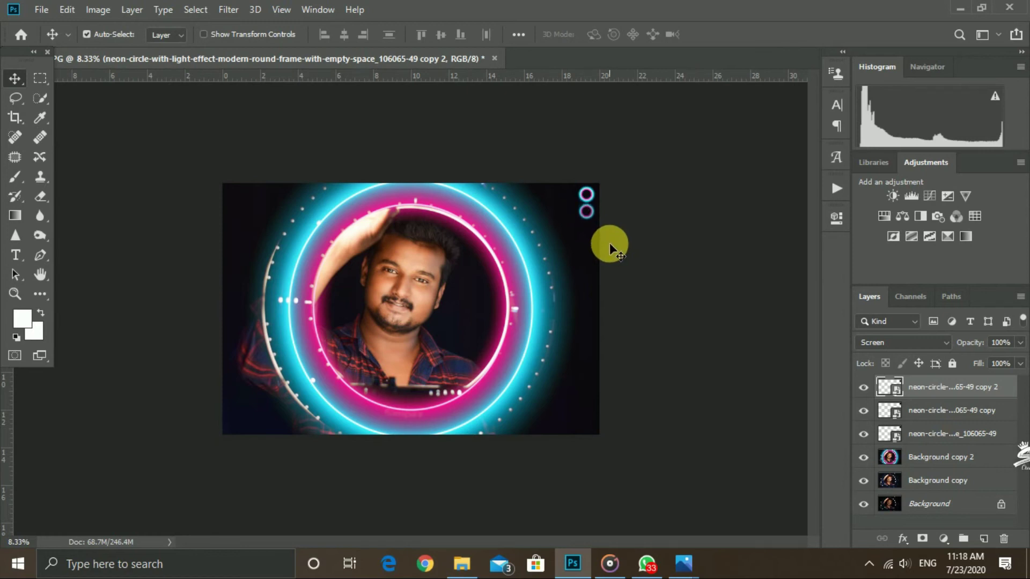
click(931, 412)
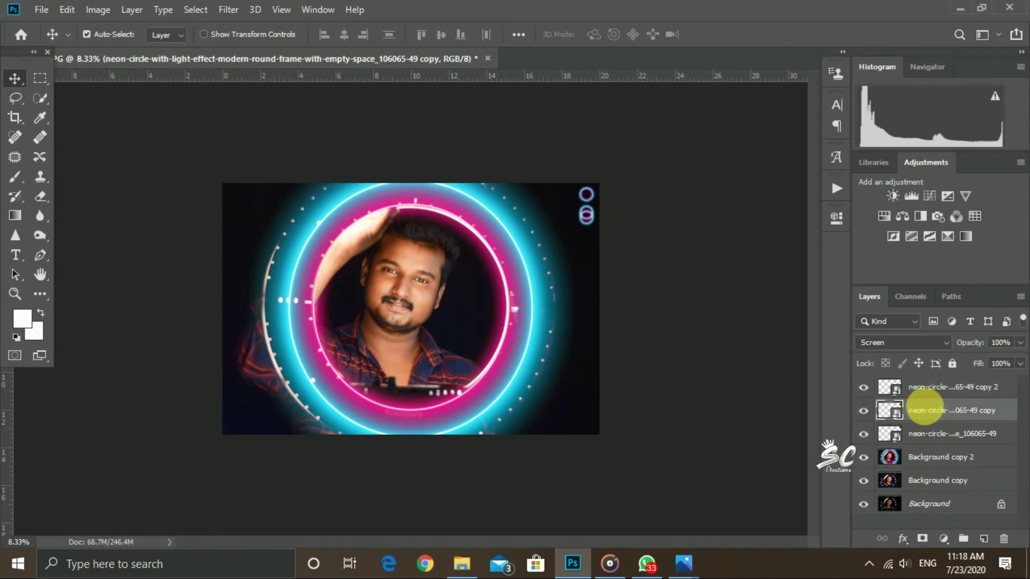
Step: Add three more copies of the small neon circle as an evenly spaced vertical column in the photo's lower-left corner
drag(935, 419, 992, 546)
drag(588, 236, 252, 424)
key(ctrl+j)
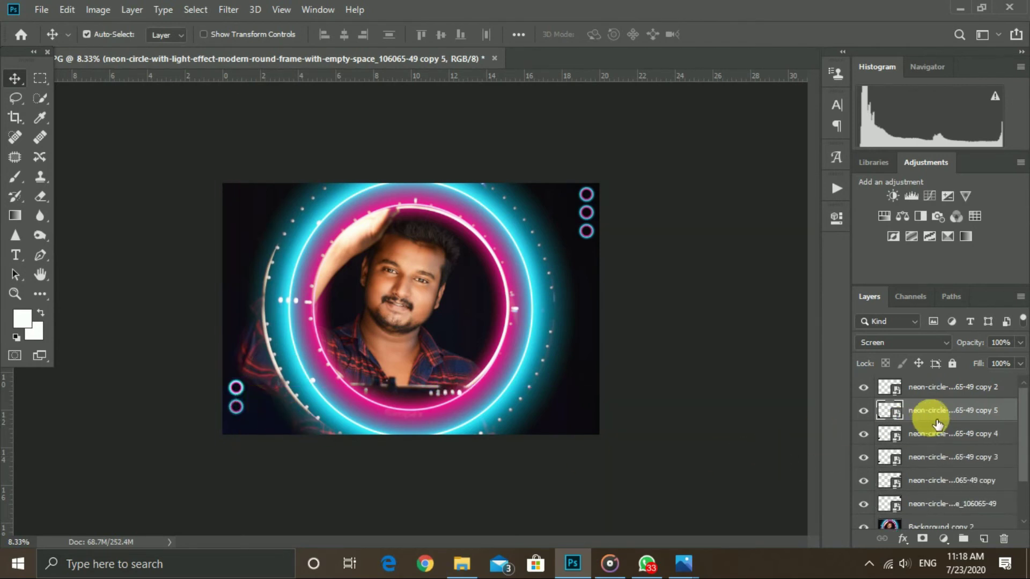
click(928, 437)
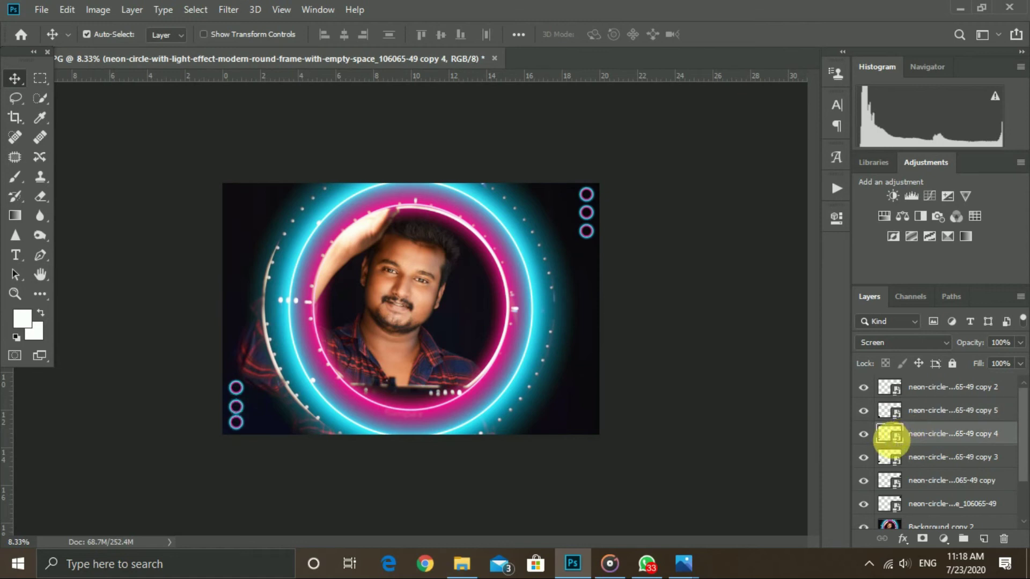
scroll(984, 457, down, 3)
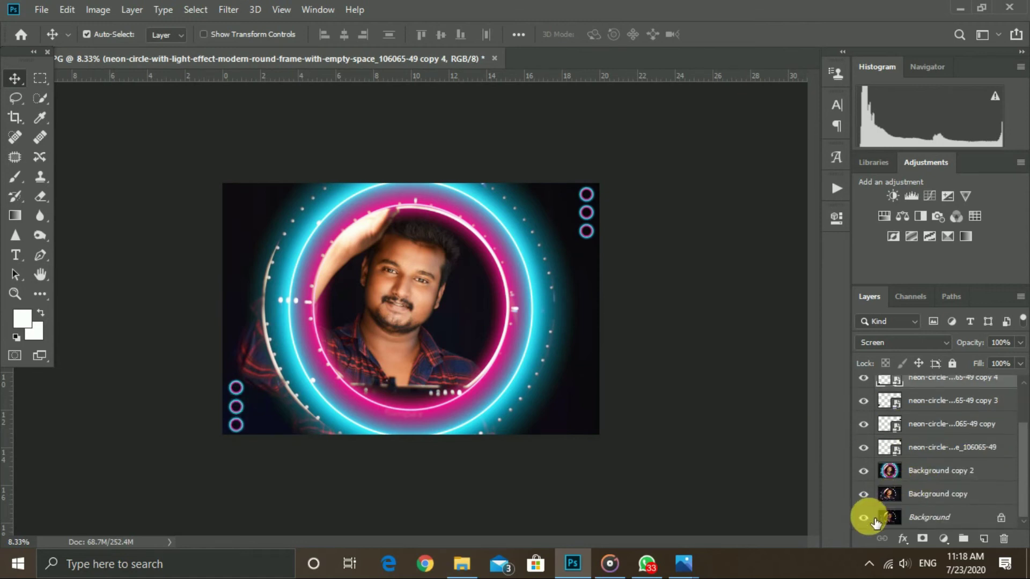
scroll(954, 432, up, 3)
click(938, 387)
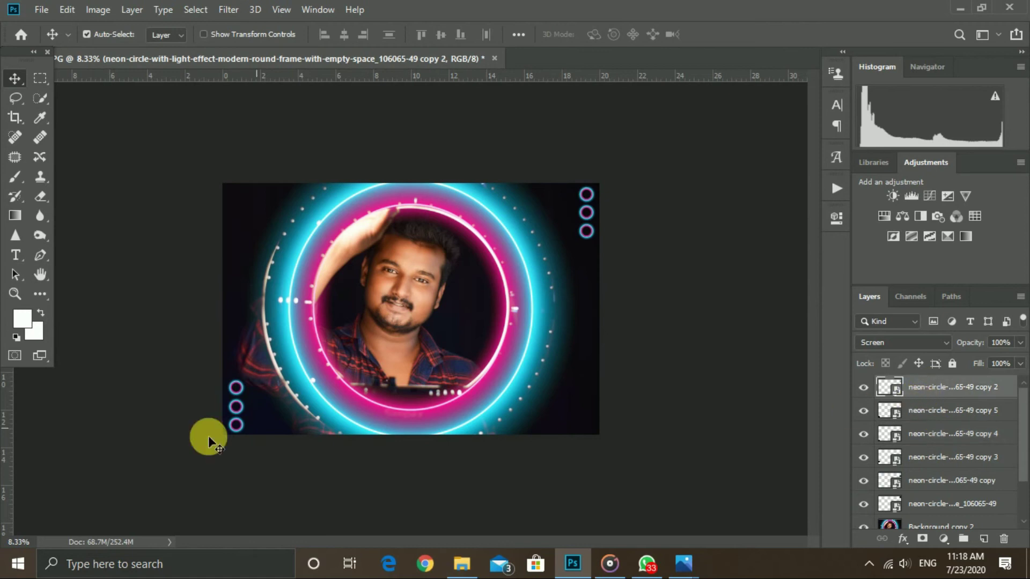
Step: Switch to the Burn tool and make Background copy 2 the active layer
mouse_move(452, 574)
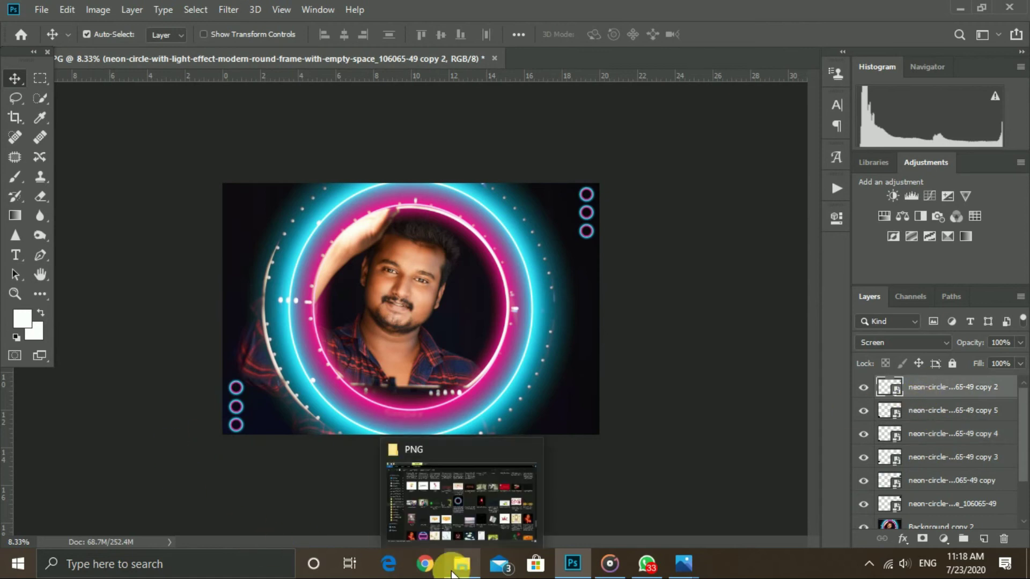
right_click(42, 235)
click(88, 252)
click(244, 256)
click(494, 229)
scroll(869, 437, down, 3)
click(922, 470)
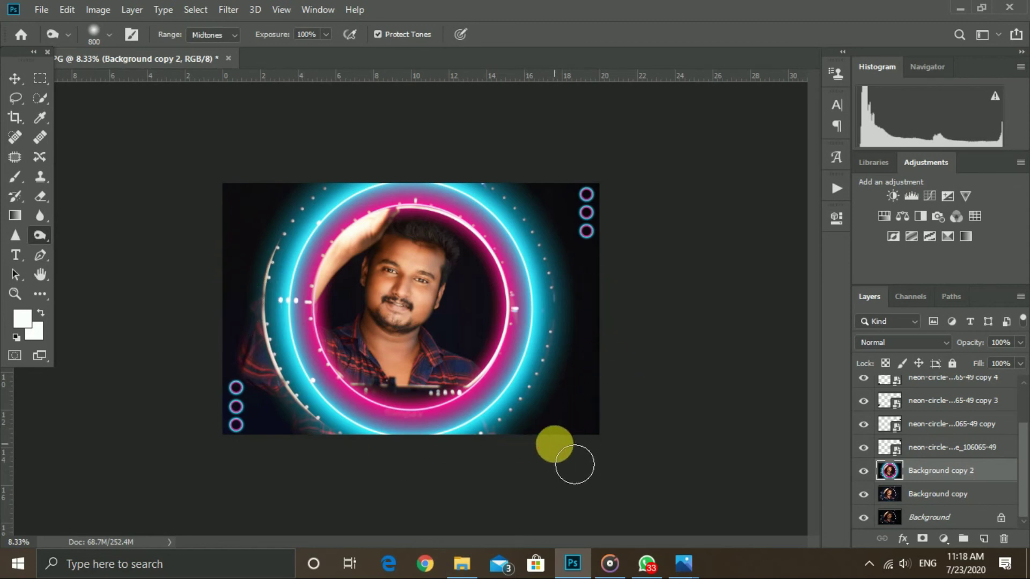
Step: Place the White logo image from the Desktop folder inside the ring, in the dark area beside the man's neck
click(462, 563)
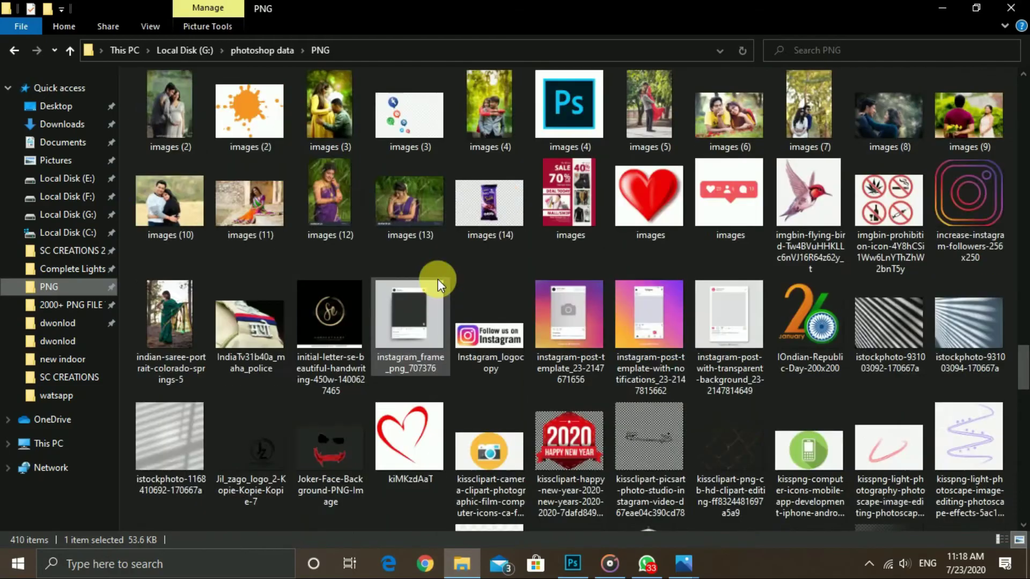
scroll(437, 279, up, 3)
click(80, 107)
drag(908, 115, 478, 329)
key(Return)
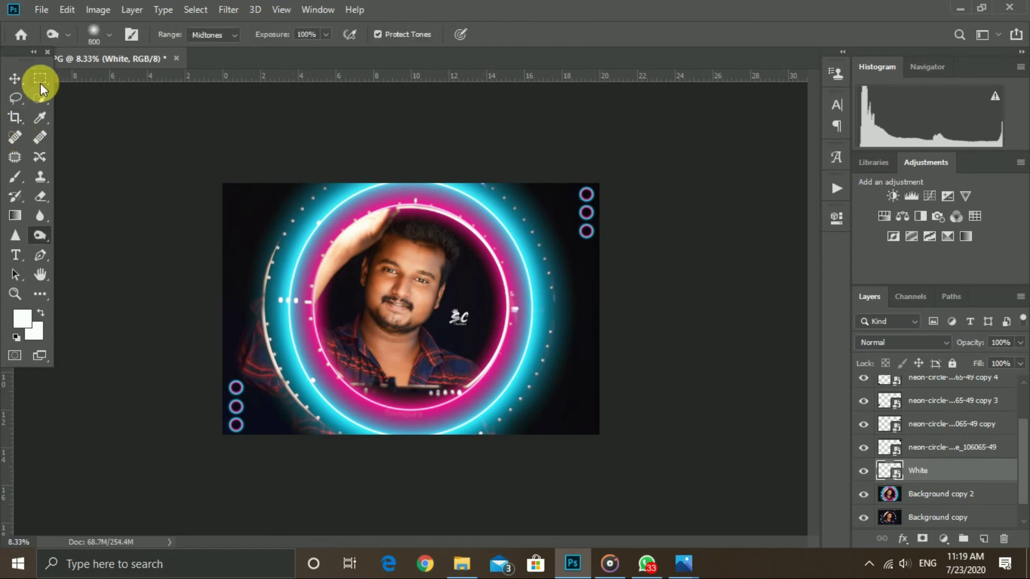
Step: Hide the original Background layer and merge all the visible layers above it into one
scroll(883, 507, down, 1)
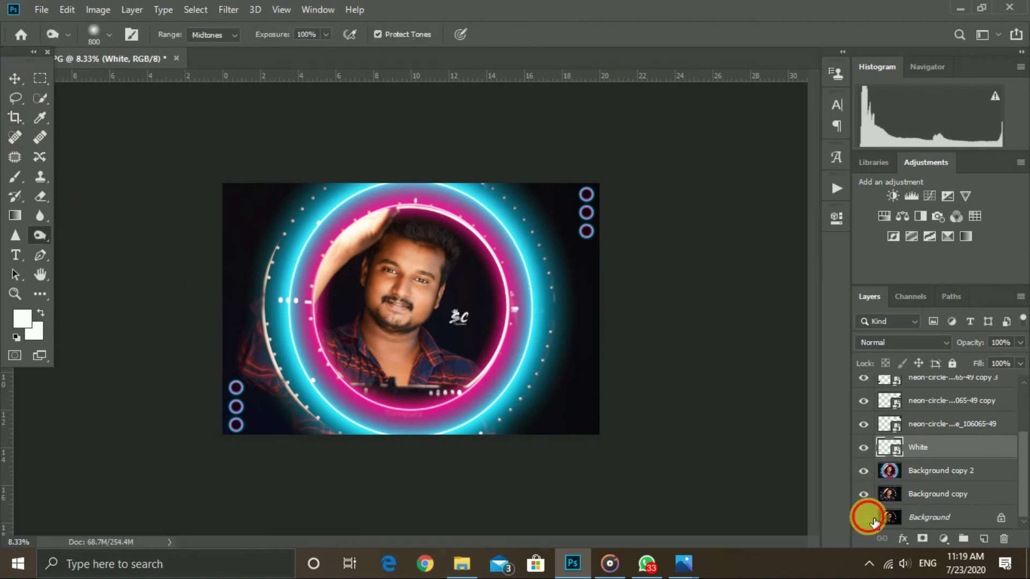
click(864, 518)
right_click(921, 491)
click(841, 467)
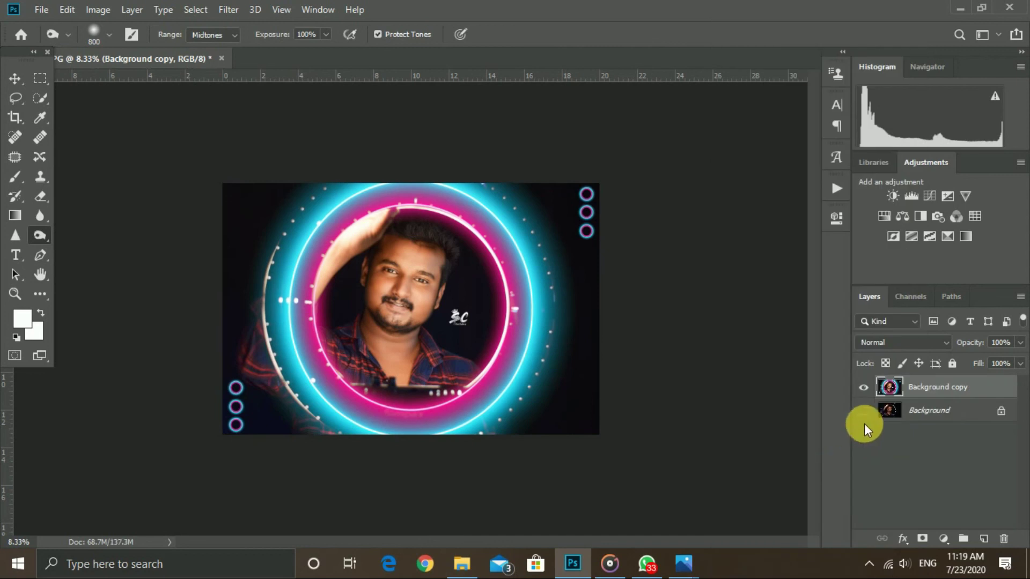
Step: Compare the finished edit with the original photo by toggling the merged layer's visibility, examining the face up close and the whole picture
click(863, 387)
key(ctrl+plus)
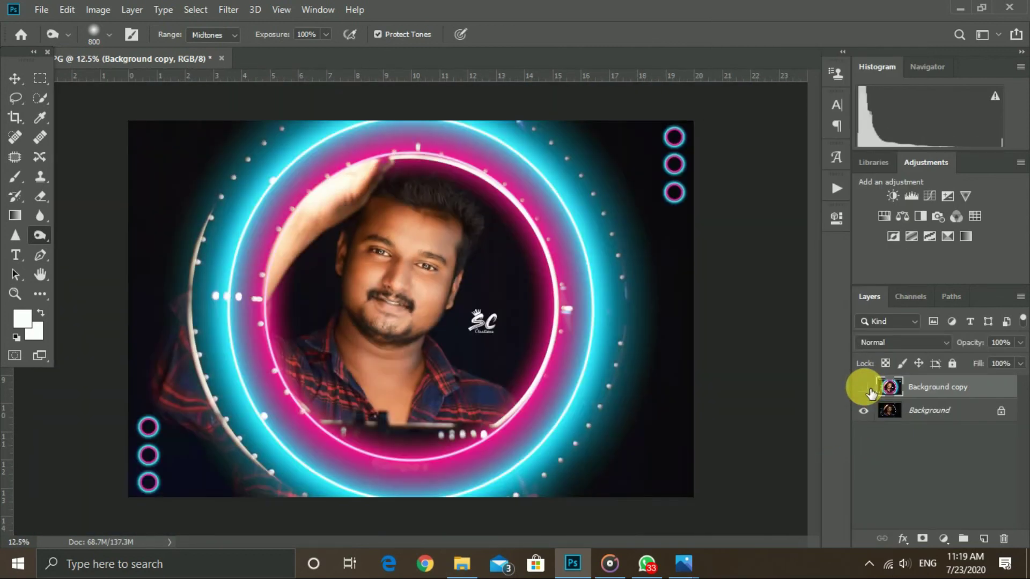
key(ctrl+plus)
key(ctrl+plus)
key(ctrl+plus)
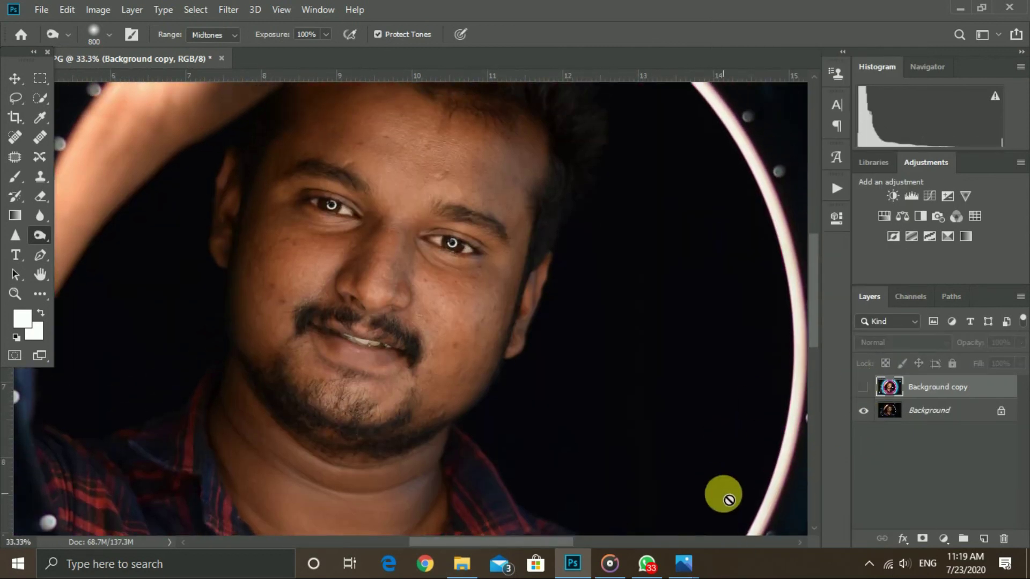
click(863, 388)
key(ctrl+minus)
key(ctrl+minus)
click(863, 387)
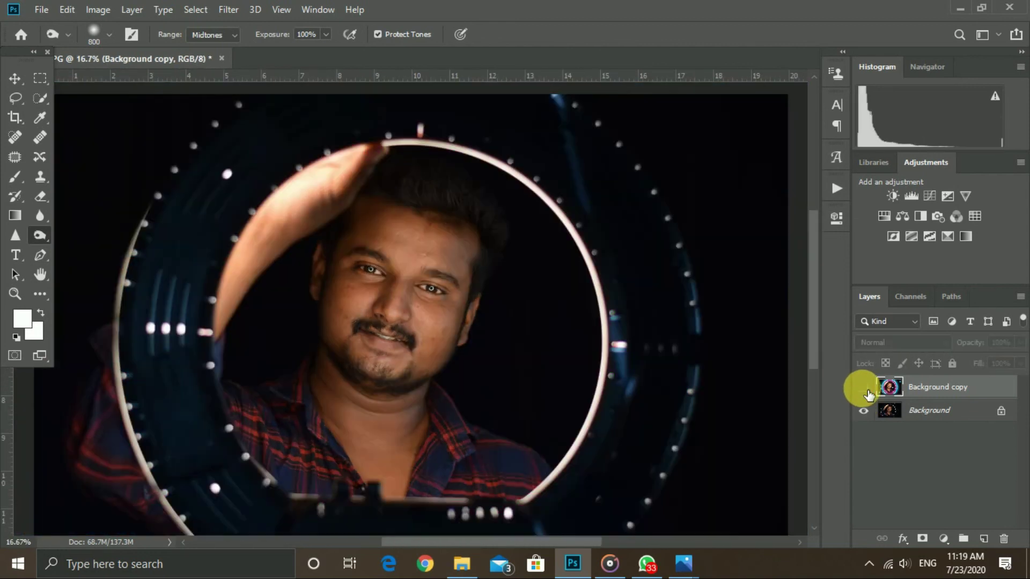
click(867, 394)
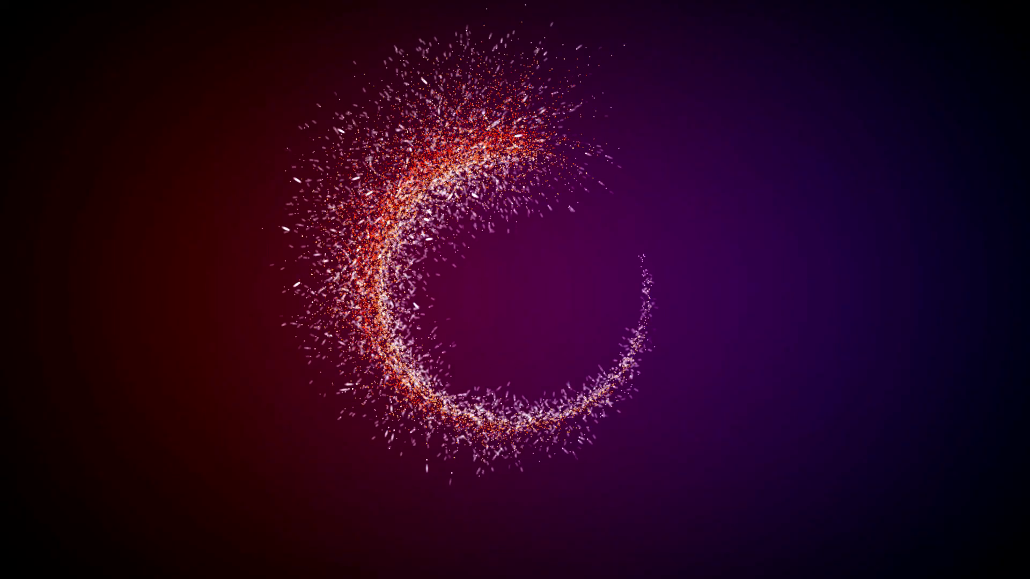